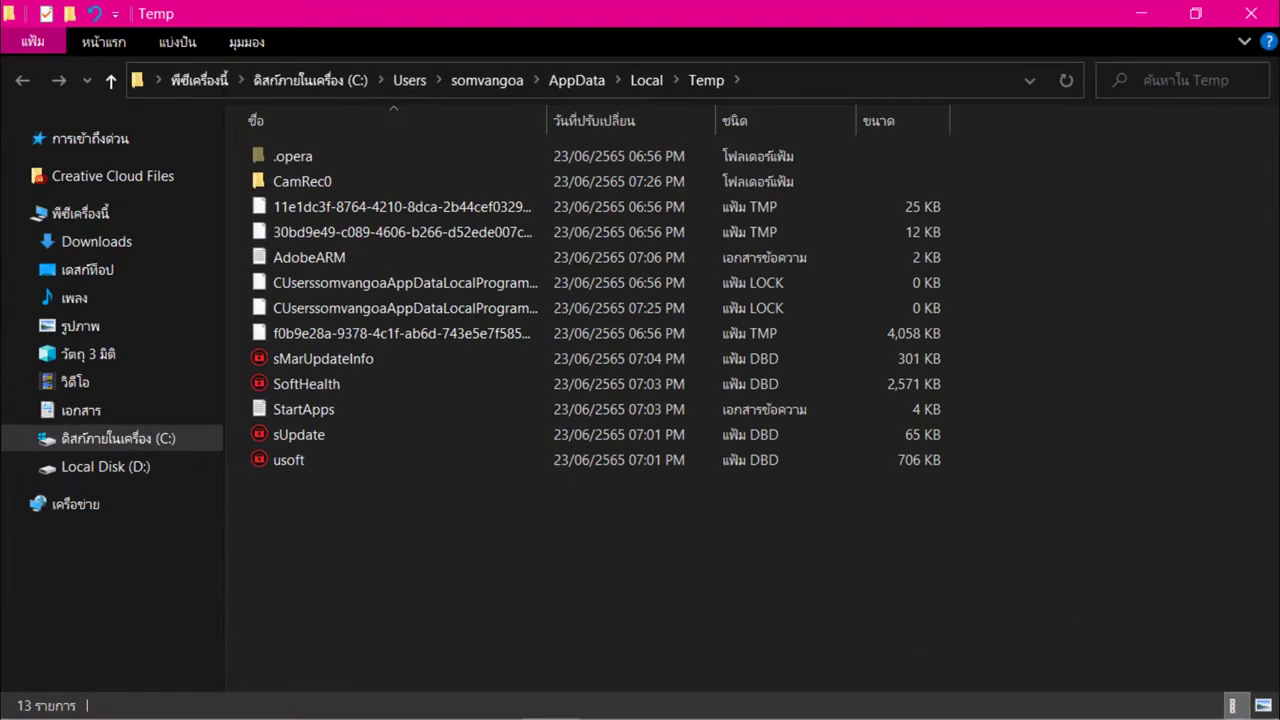
- Permanently delete everything in the user profile's local Temp folder, skipping all files that are in use
key("ctrl+a")
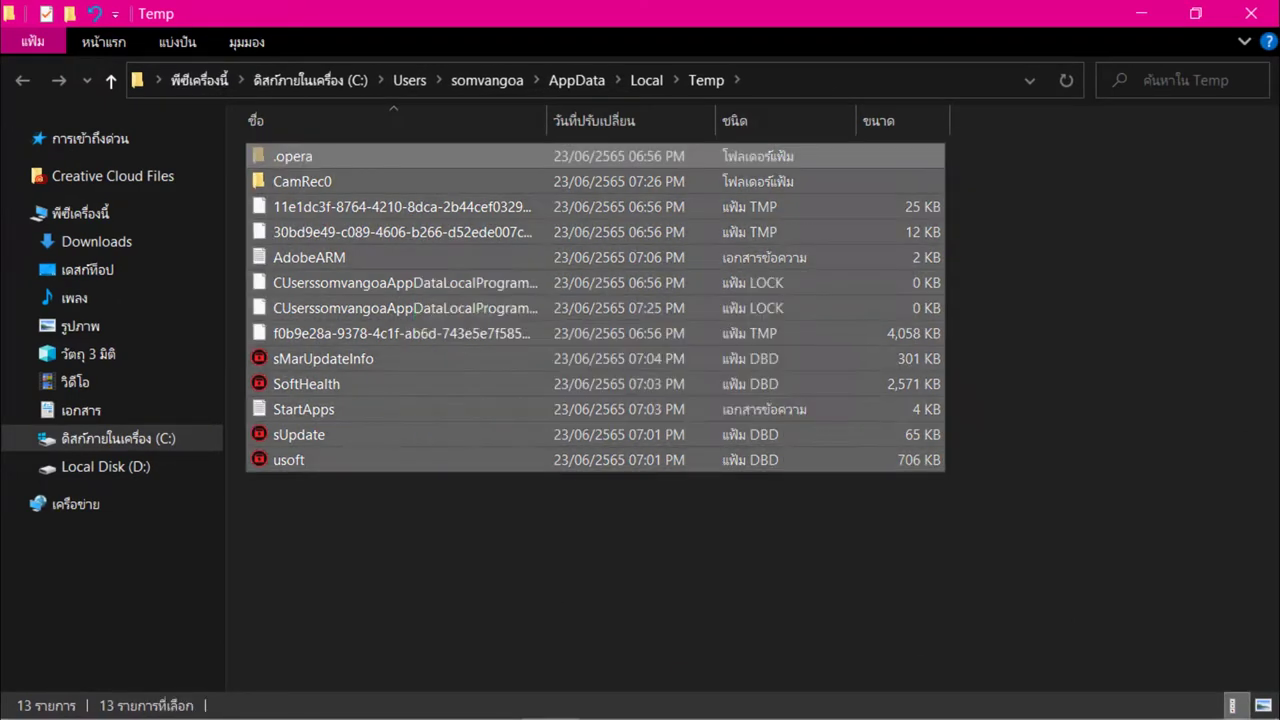
key("shift+Delete")
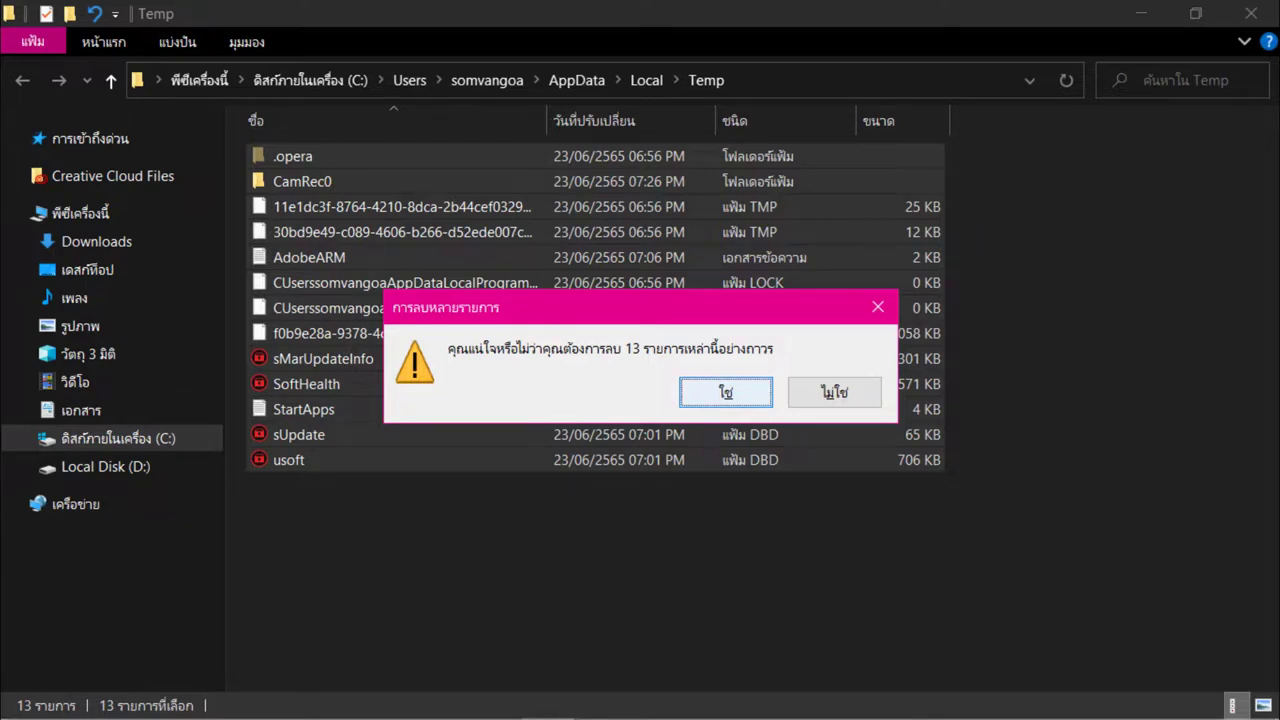
key("Return")
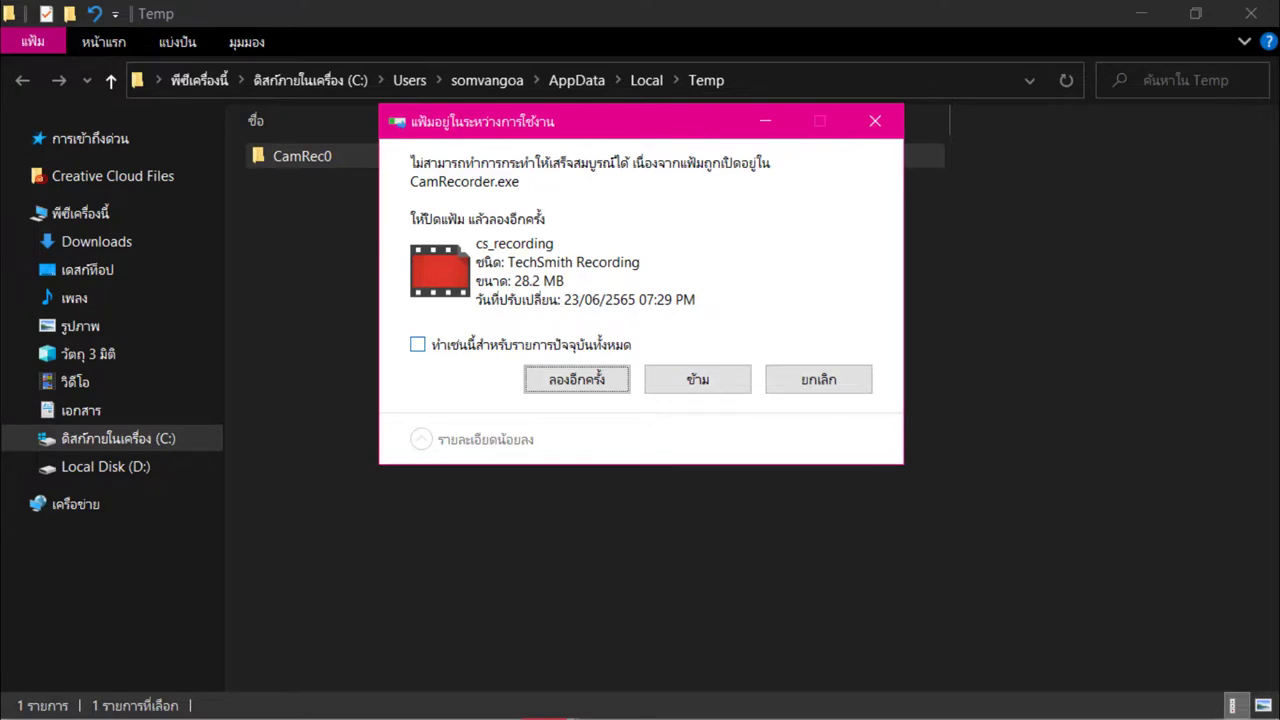
left_click(697, 379)
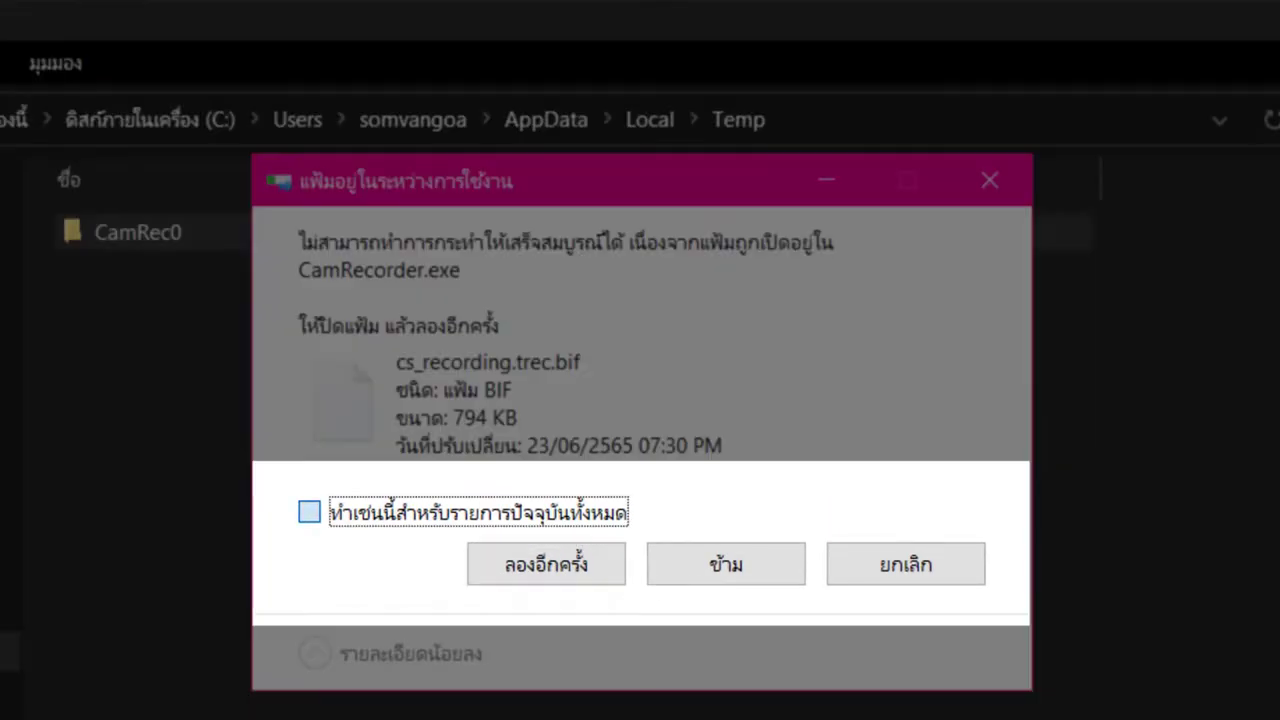
key("space")
key("Tab")
key("Tab")
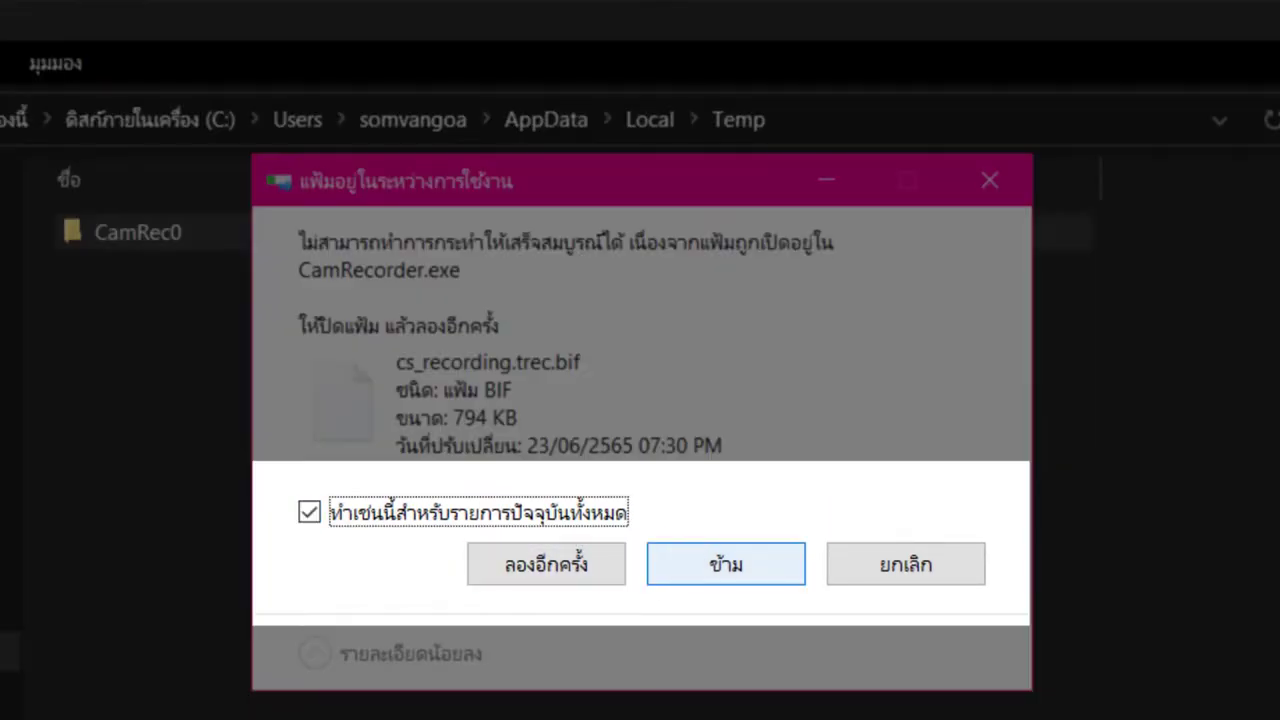
key("Return")
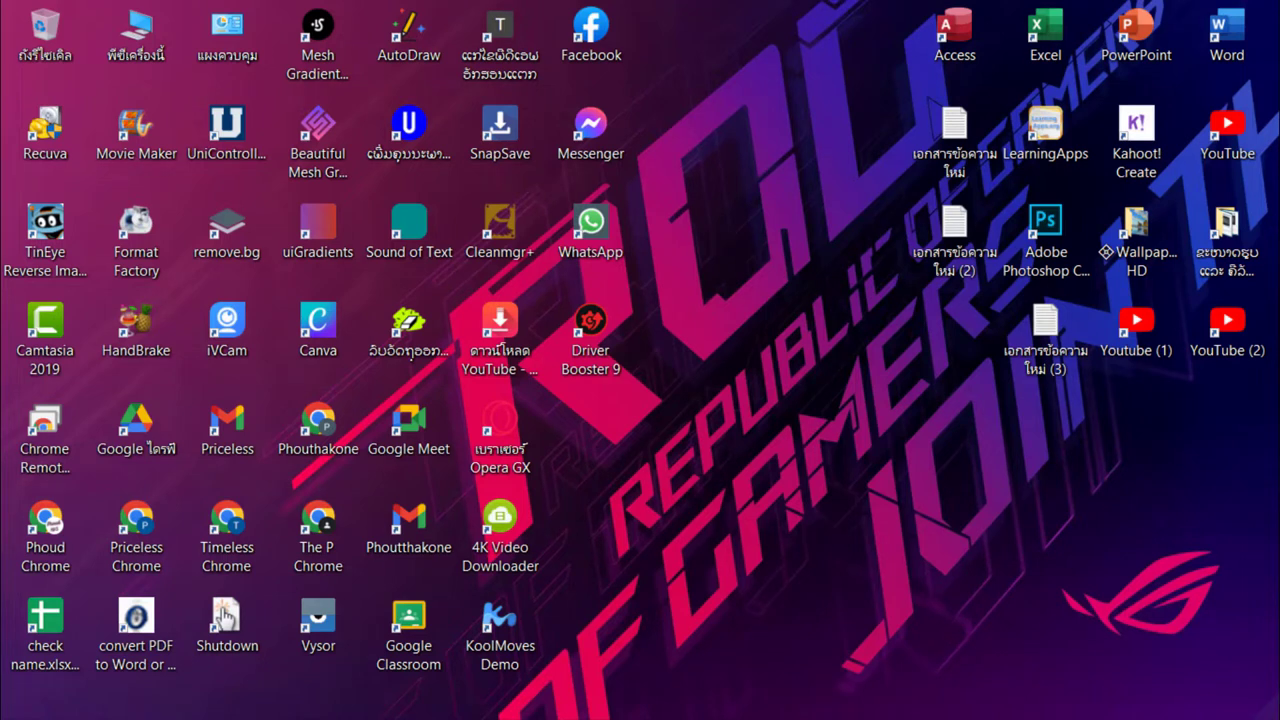
- Open the Windows Temp folder by searching for "run" and running the command "temp"
mouse_move(28, 700)
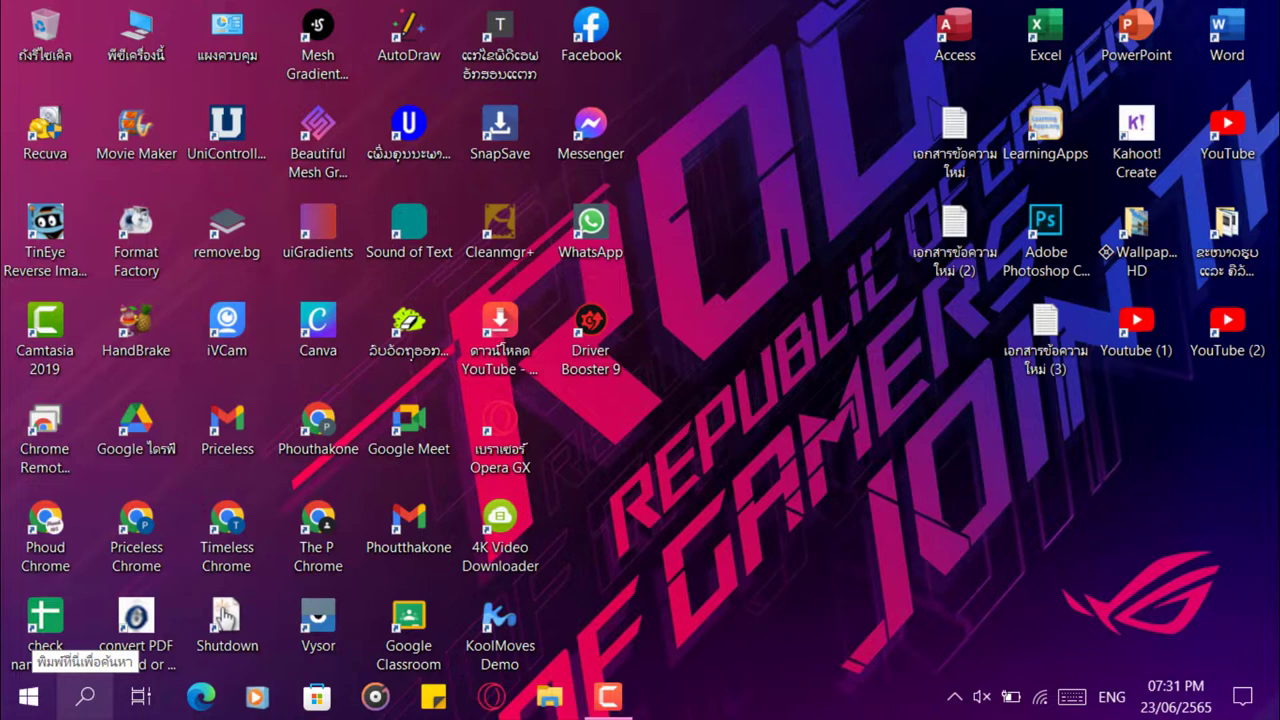
left_click(85, 697)
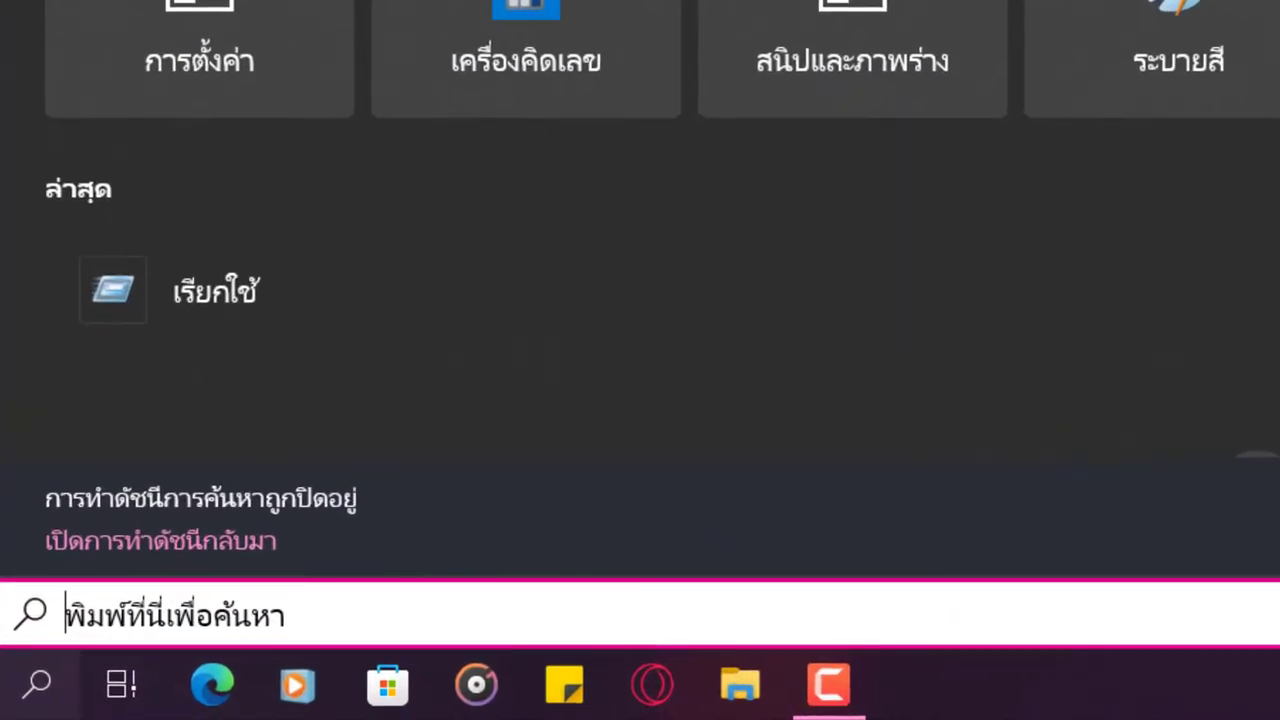
type("run")
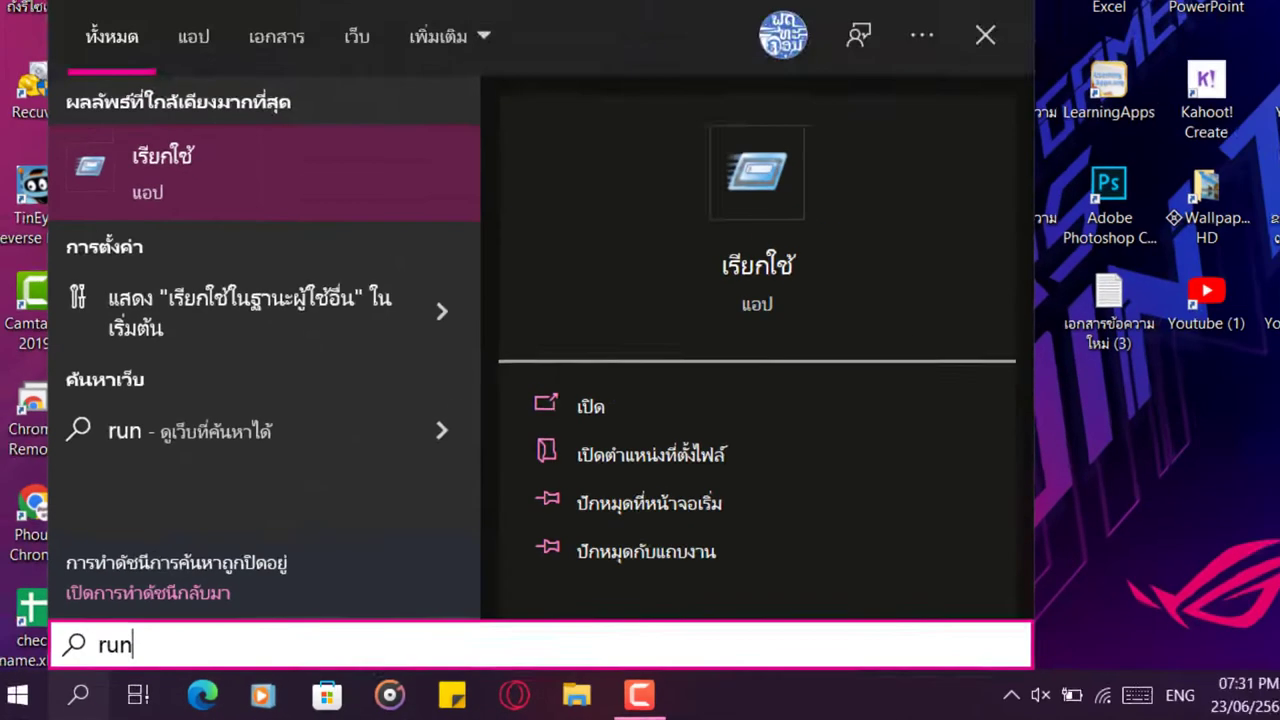
key("Return")
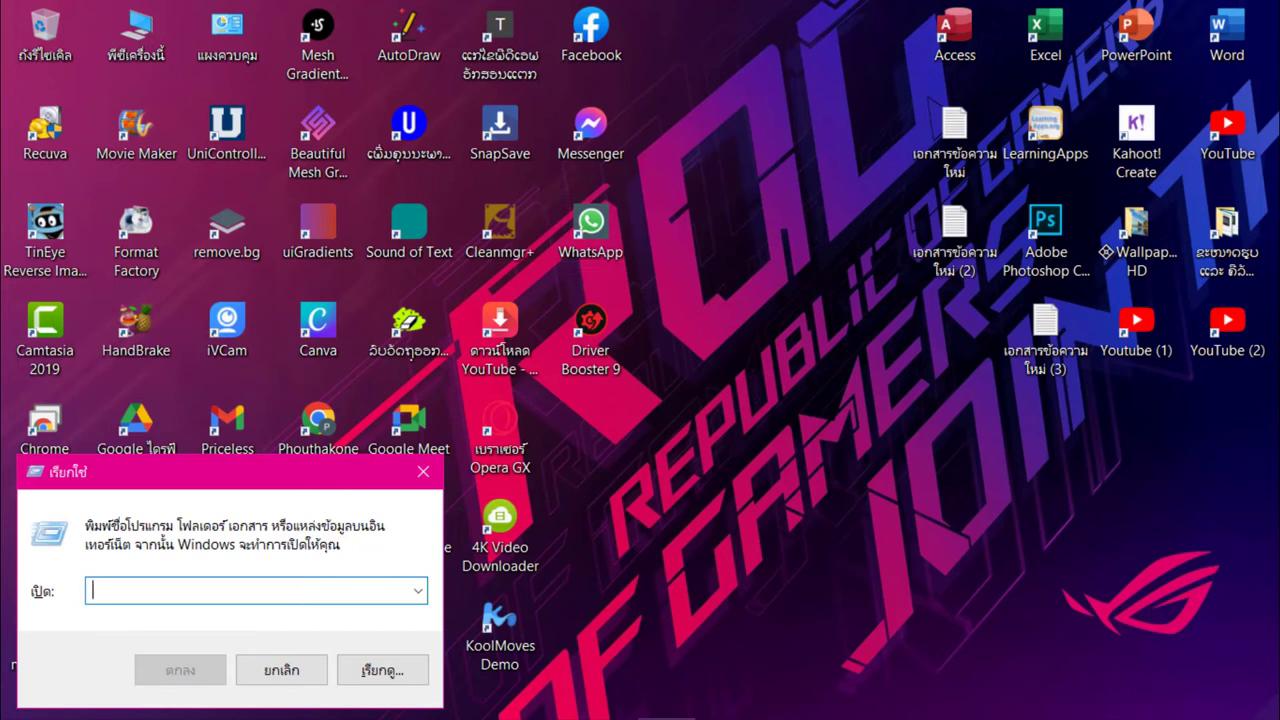
type("te")
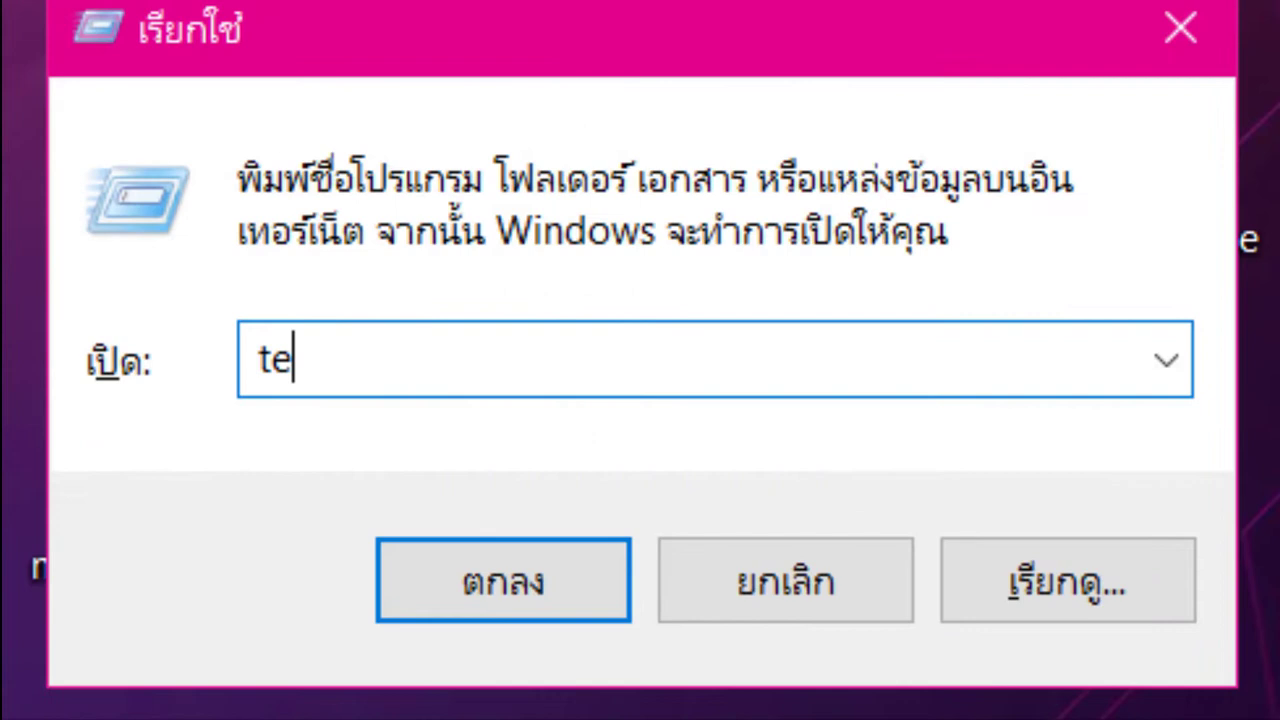
type("mp")
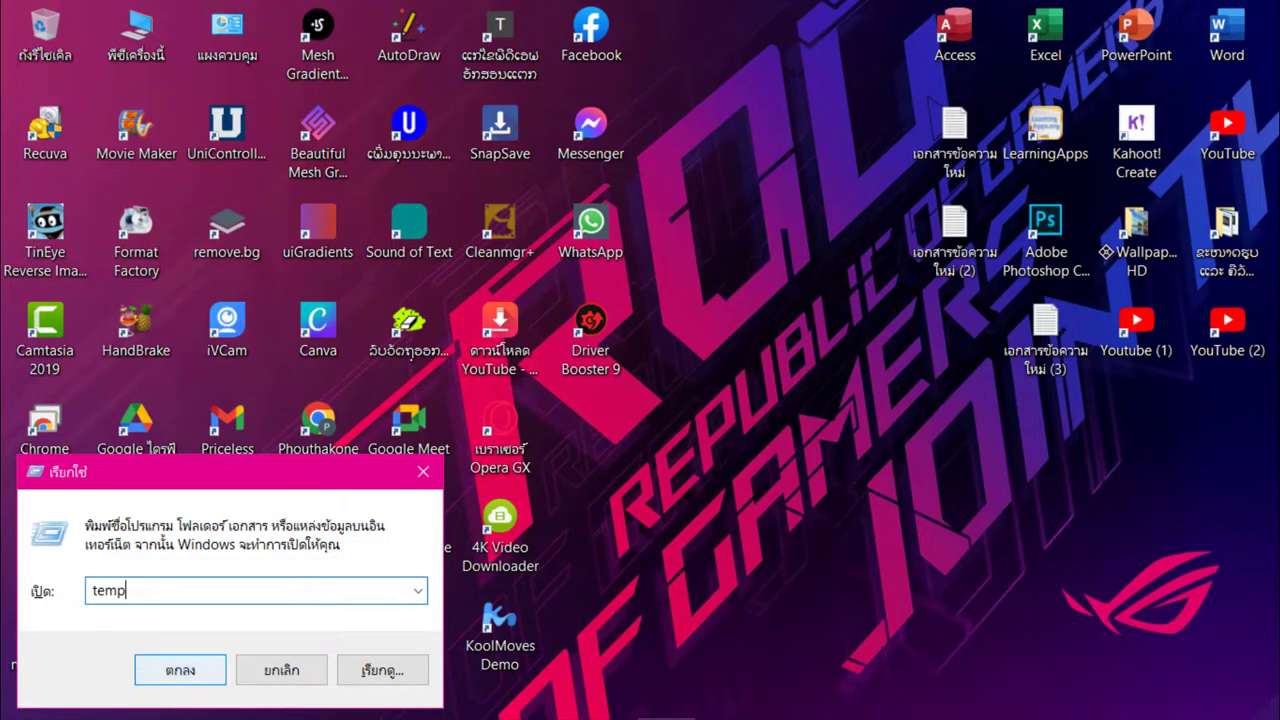
key("Return")
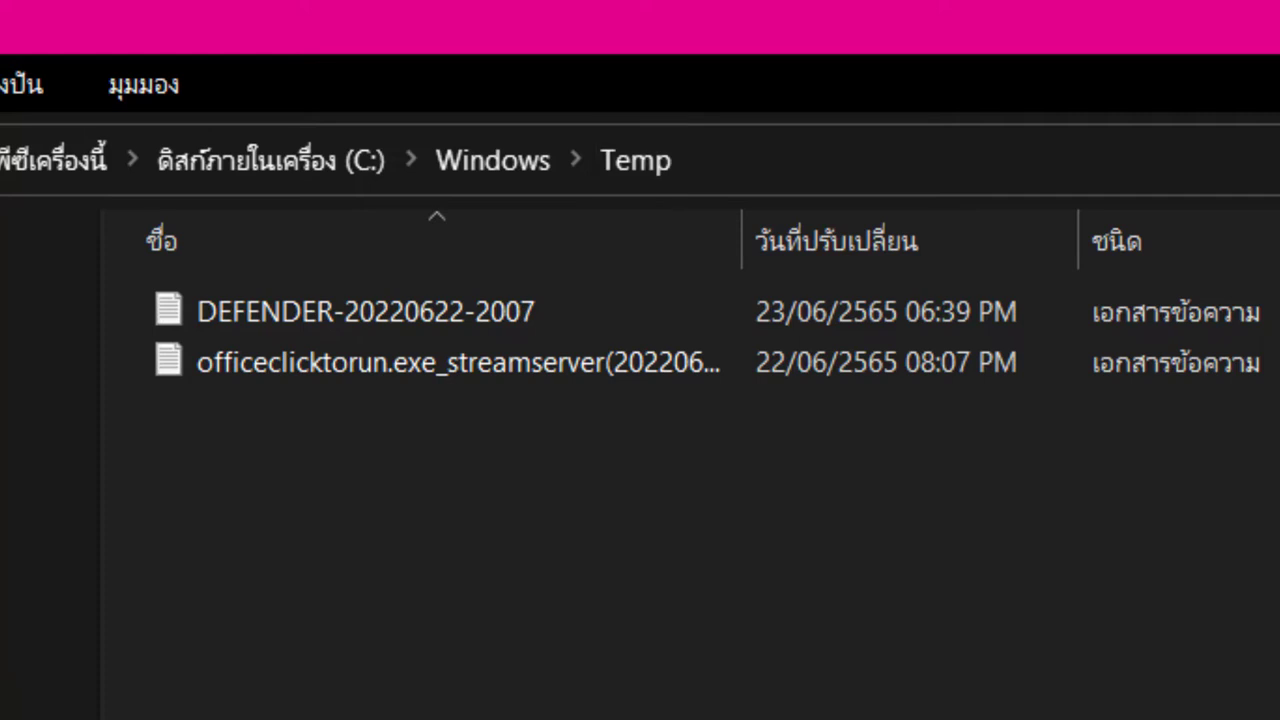
- Permanently delete all files in the Windows Temp folder, skipping every file that is in use
key("ctrl+a")
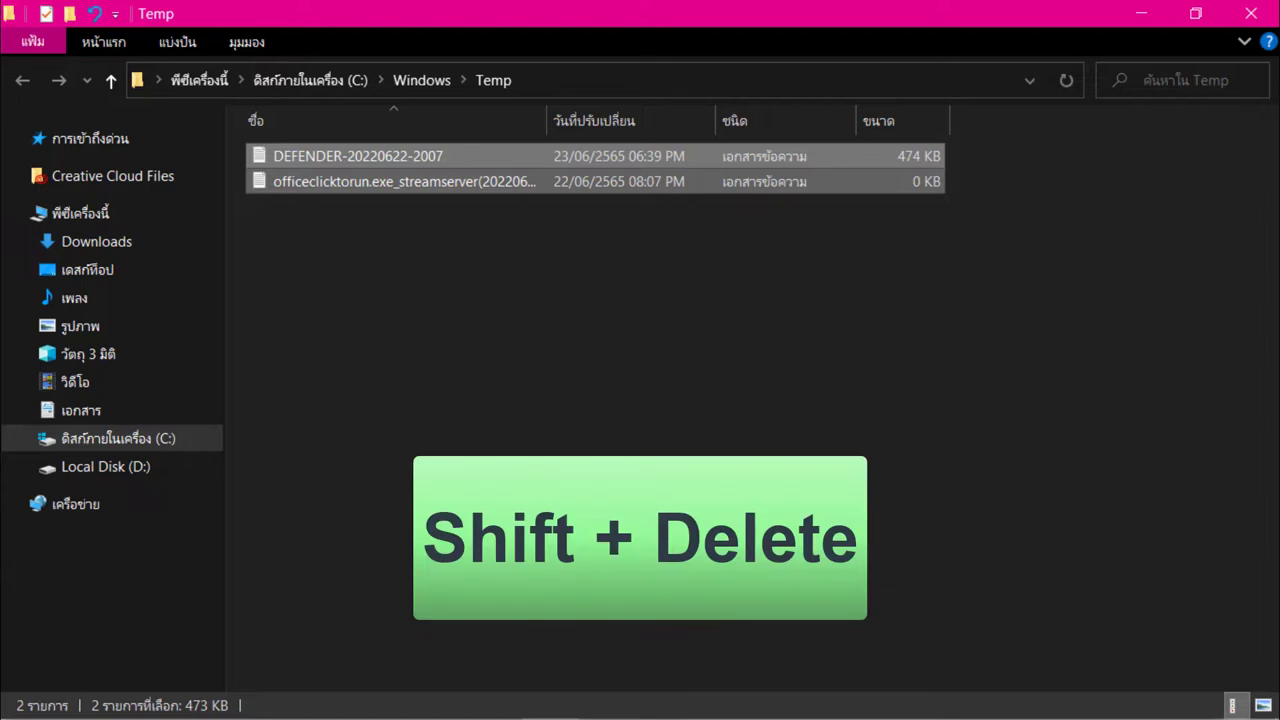
key("shift+Delete")
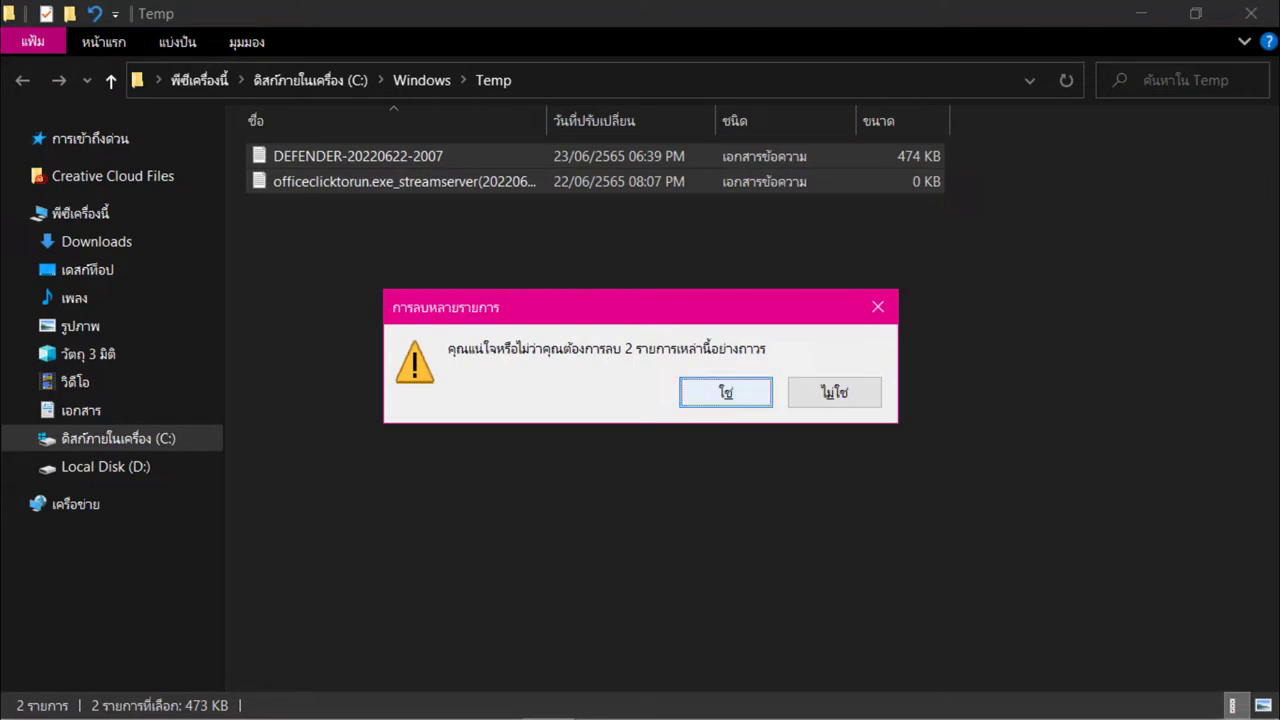
key("Return")
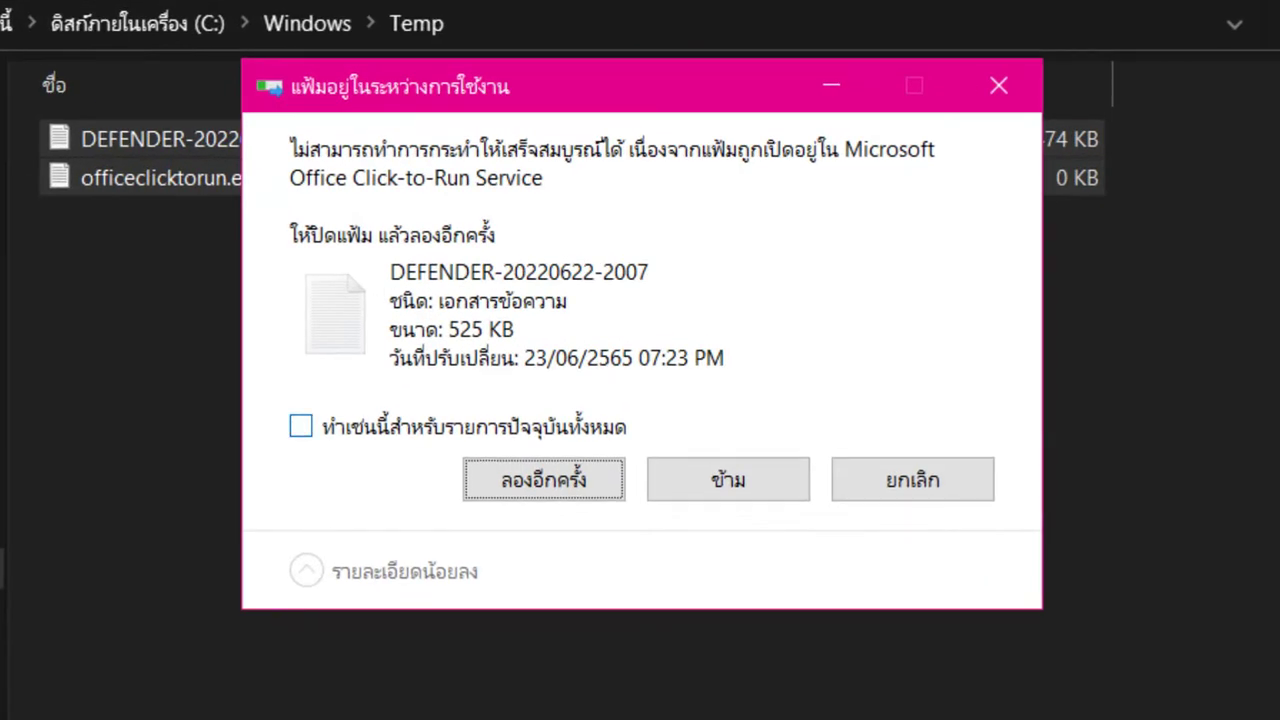
left_click(301, 426)
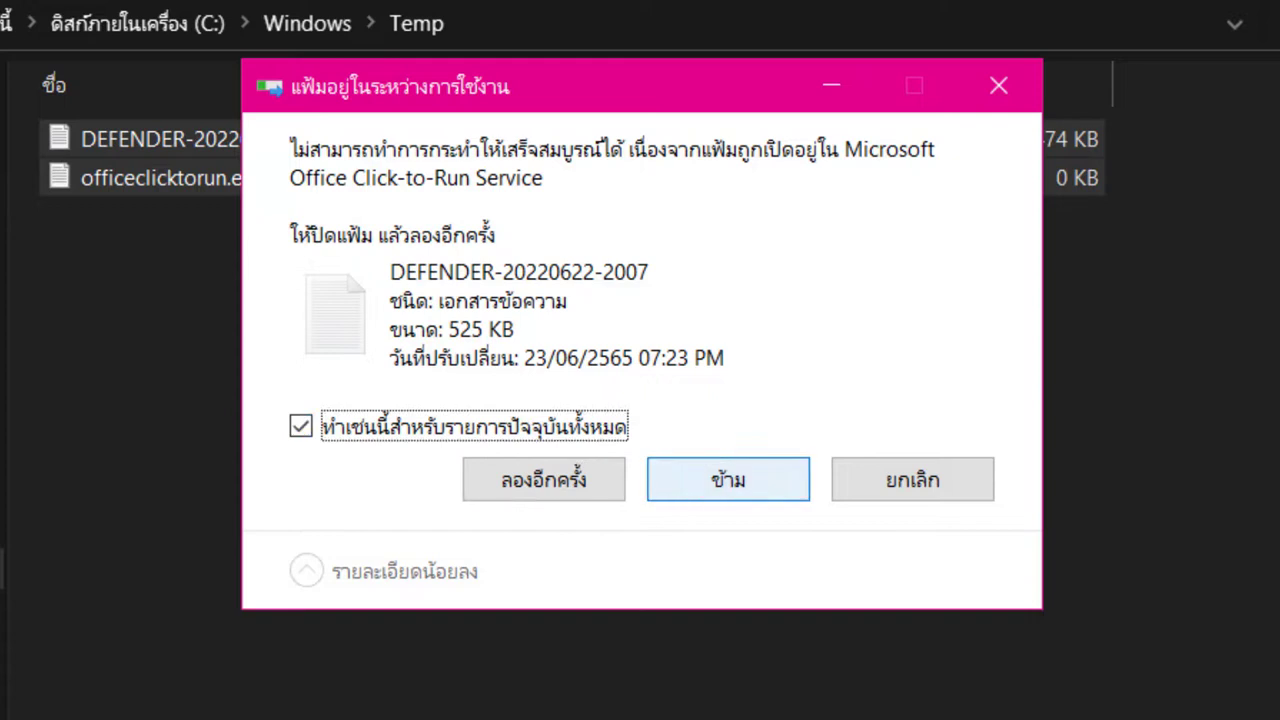
left_click(728, 479)
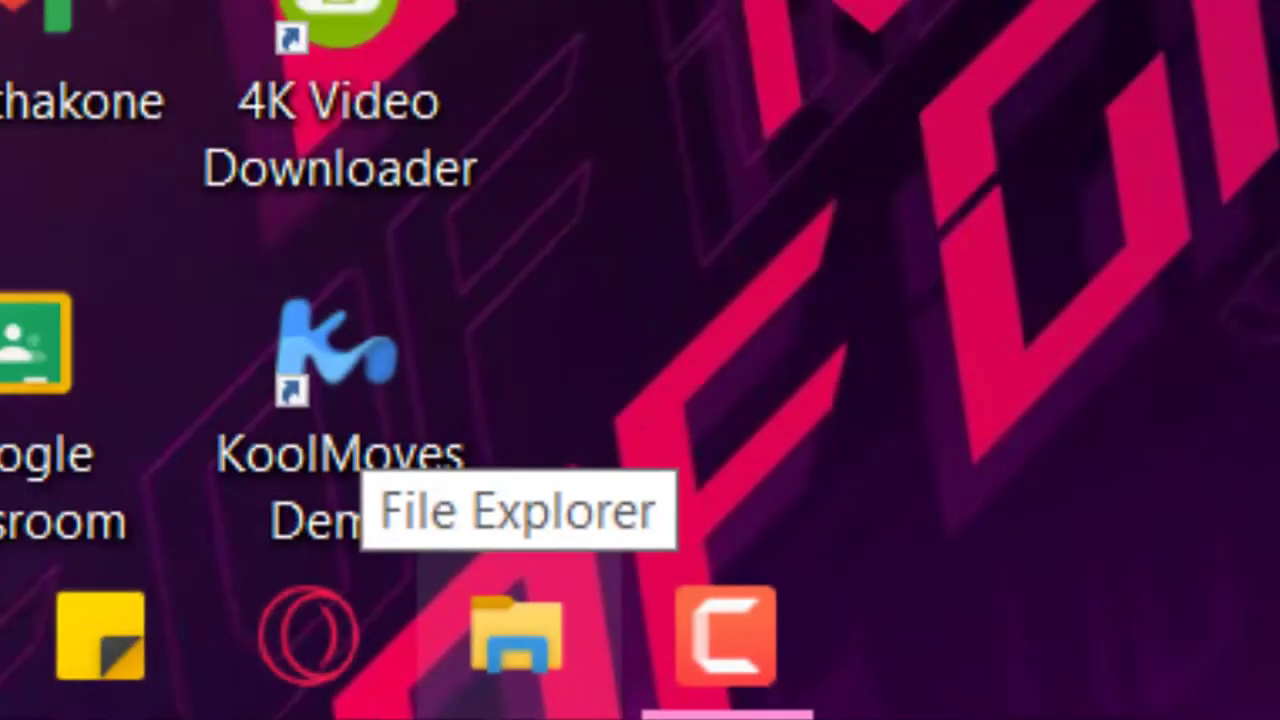
- Start Disk Cleanup for drive C: from the drive's properties in File Explorer, and close the properties window
left_click(502, 605)
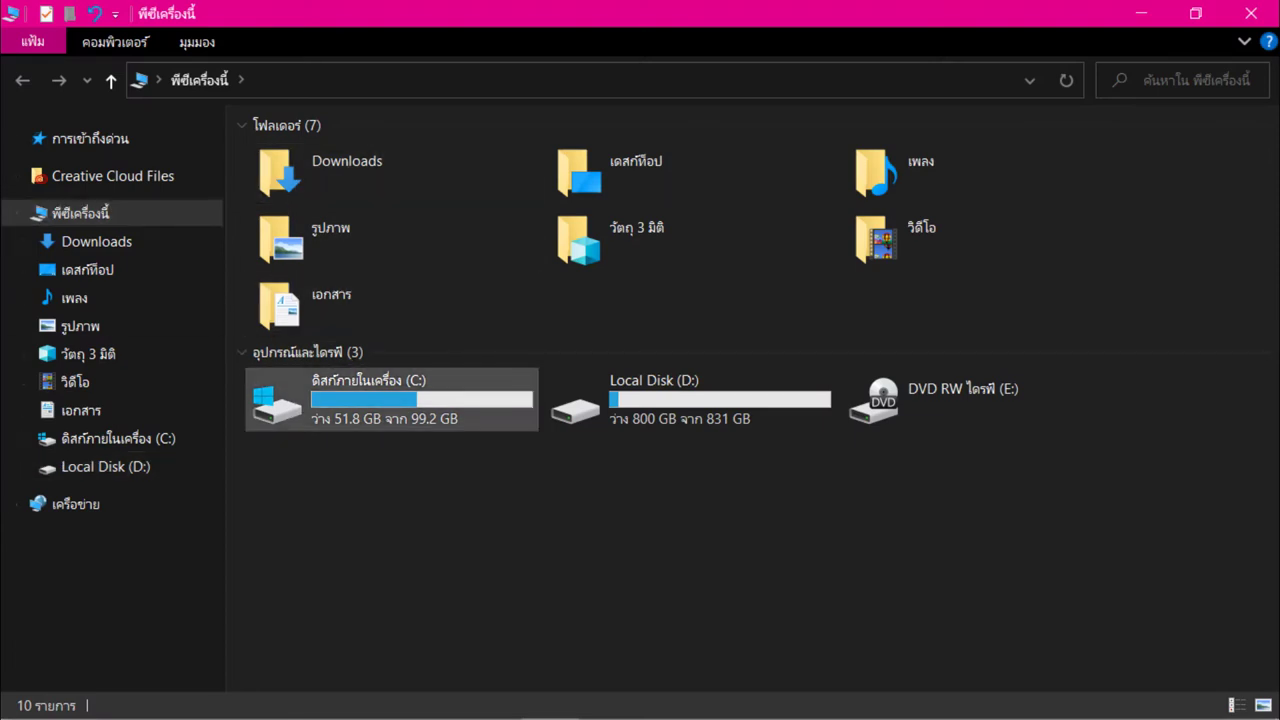
mouse_move(400, 396)
left_click(400, 396)
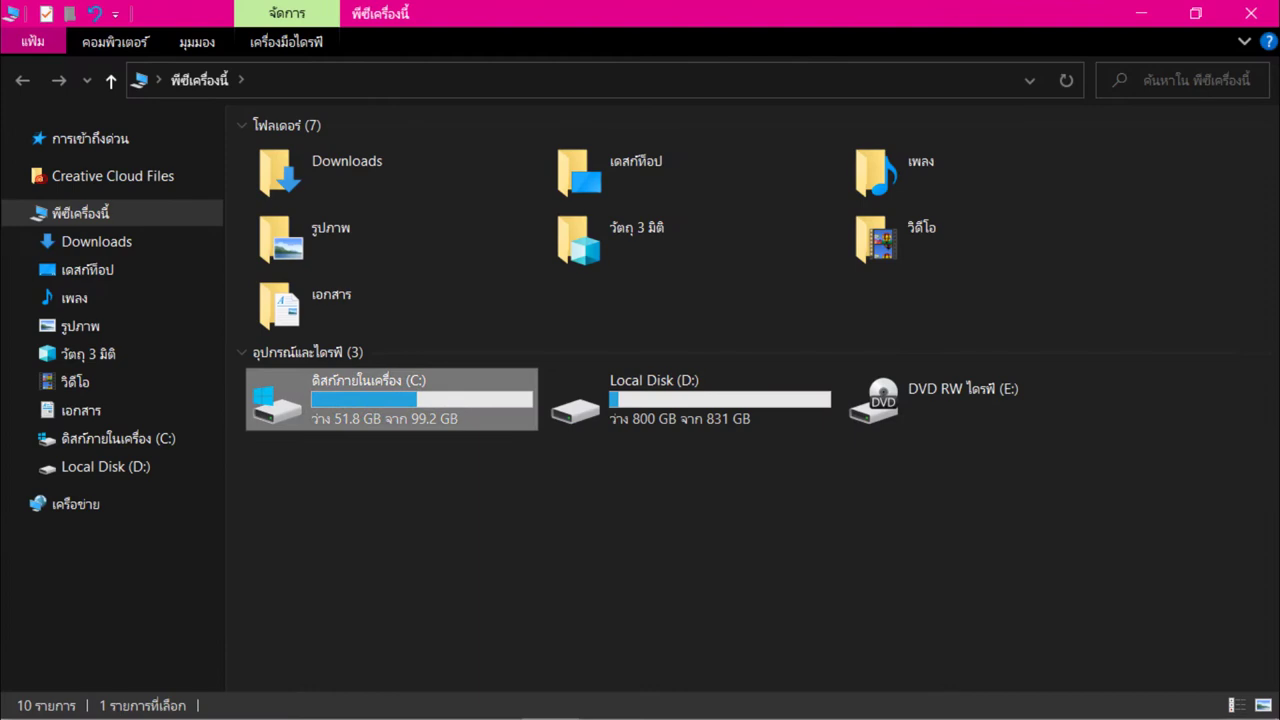
right_click(374, 396)
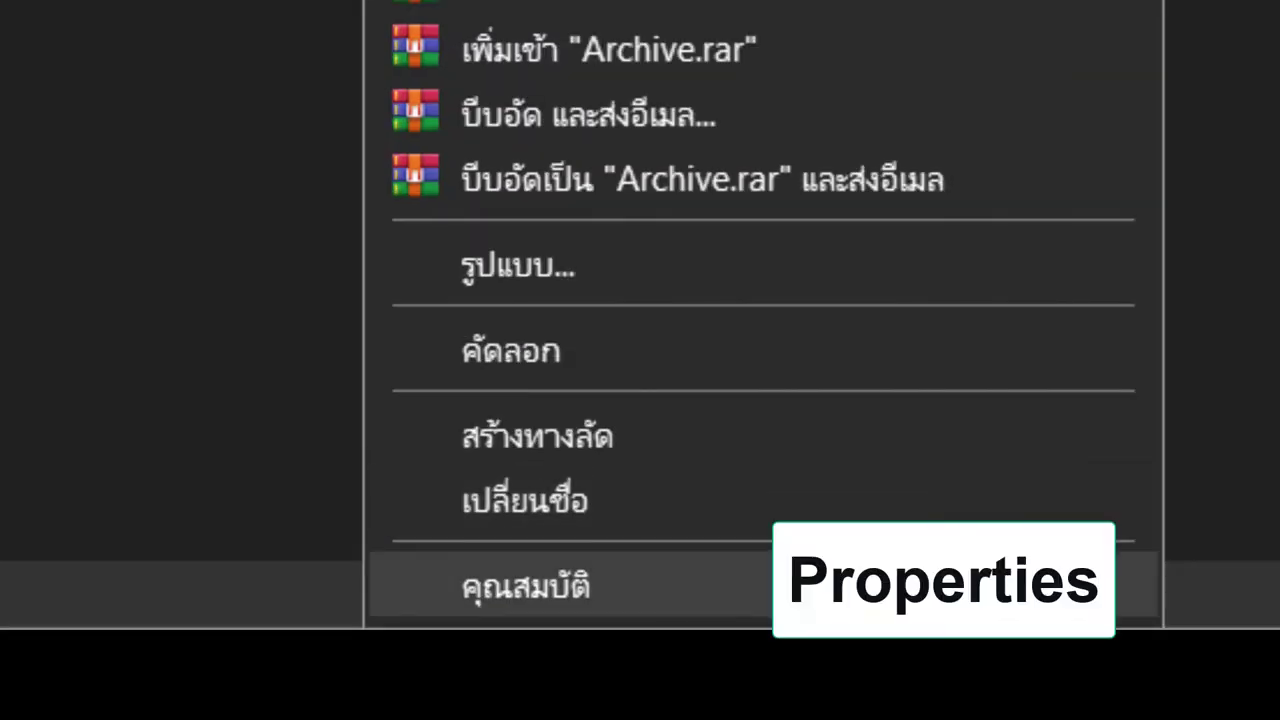
left_click(525, 586)
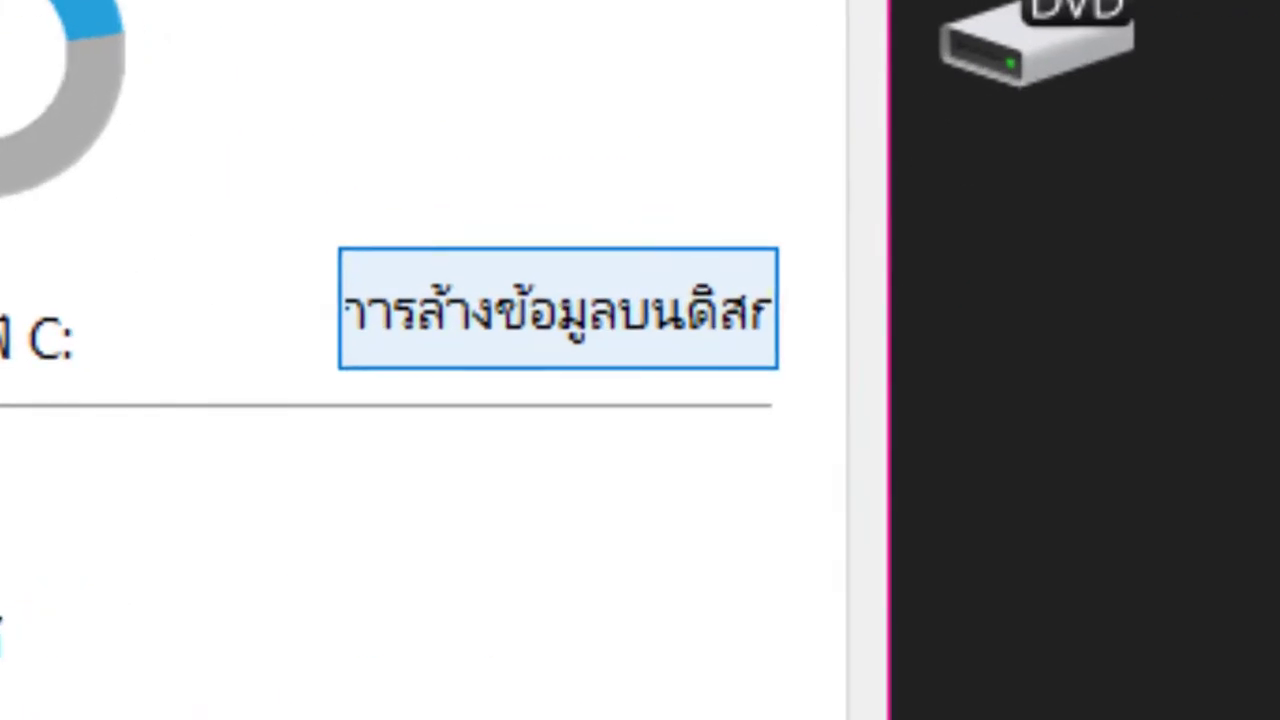
left_click(558, 308)
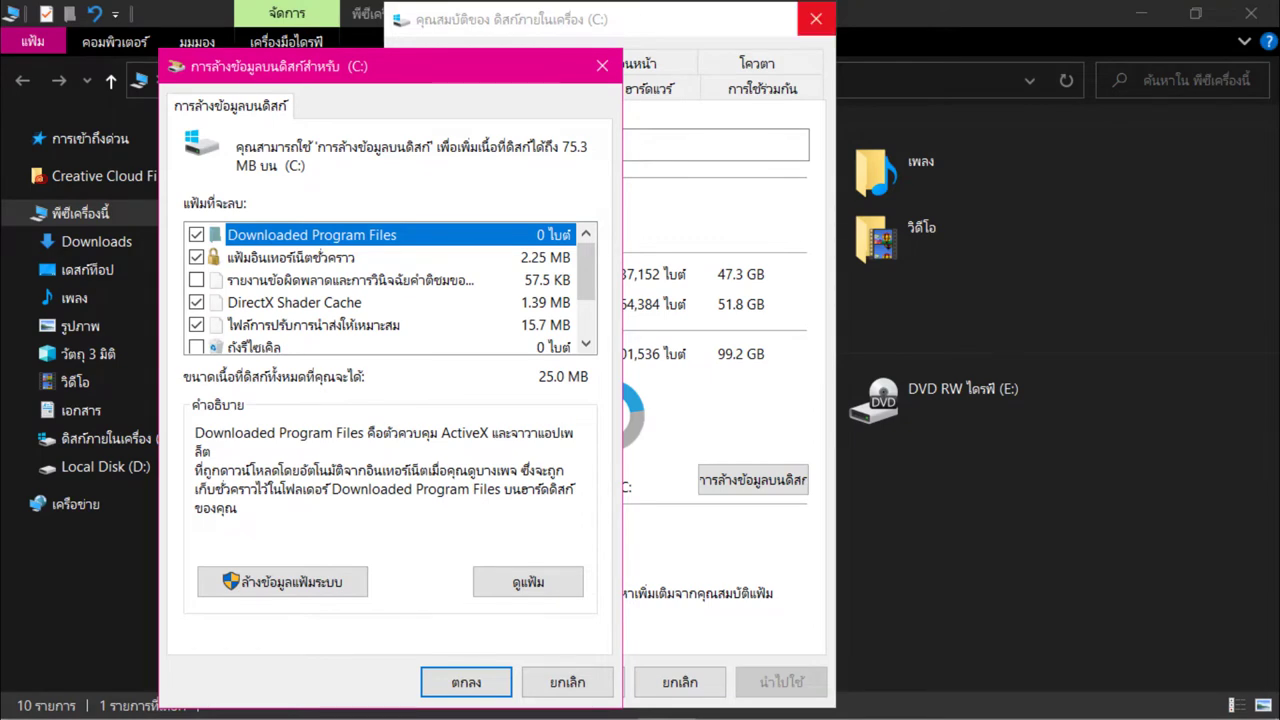
left_click(816, 19)
left_click_drag(384, 62, 634, 37)
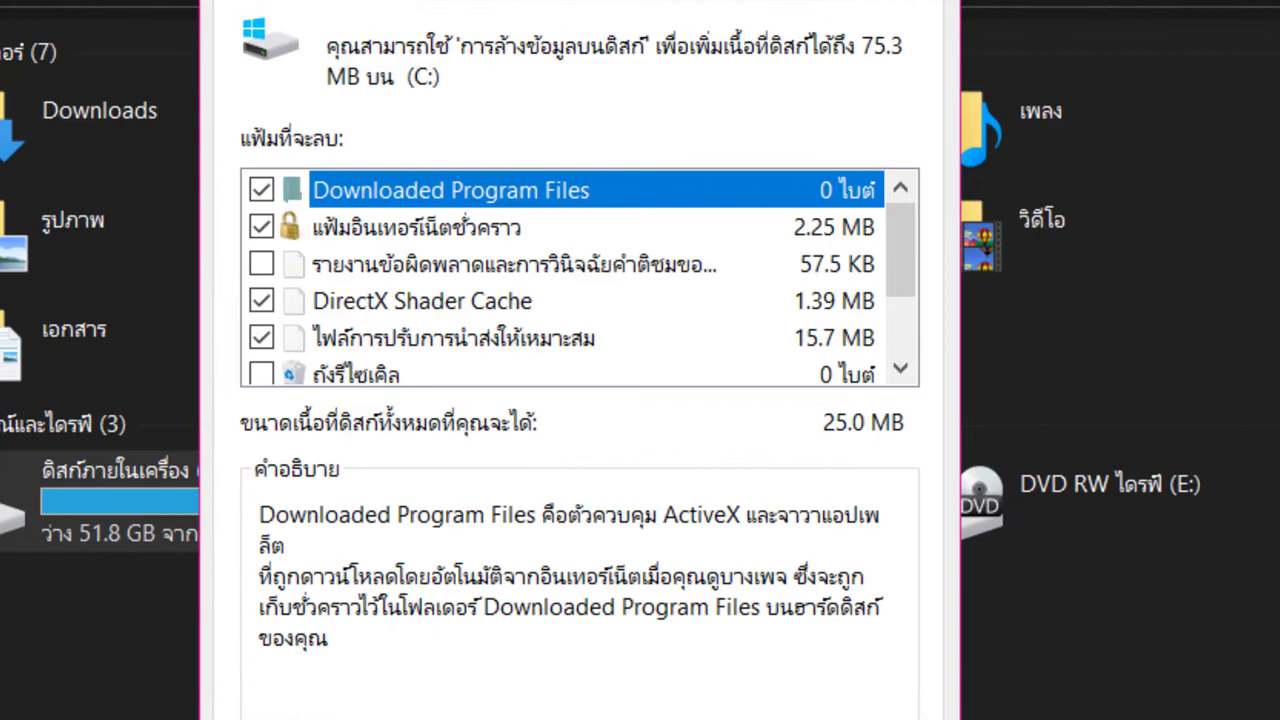
- Review the file categories offered for deletion on drive C: and extend the cleanup to system files
scroll(580, 278, "down", 1)
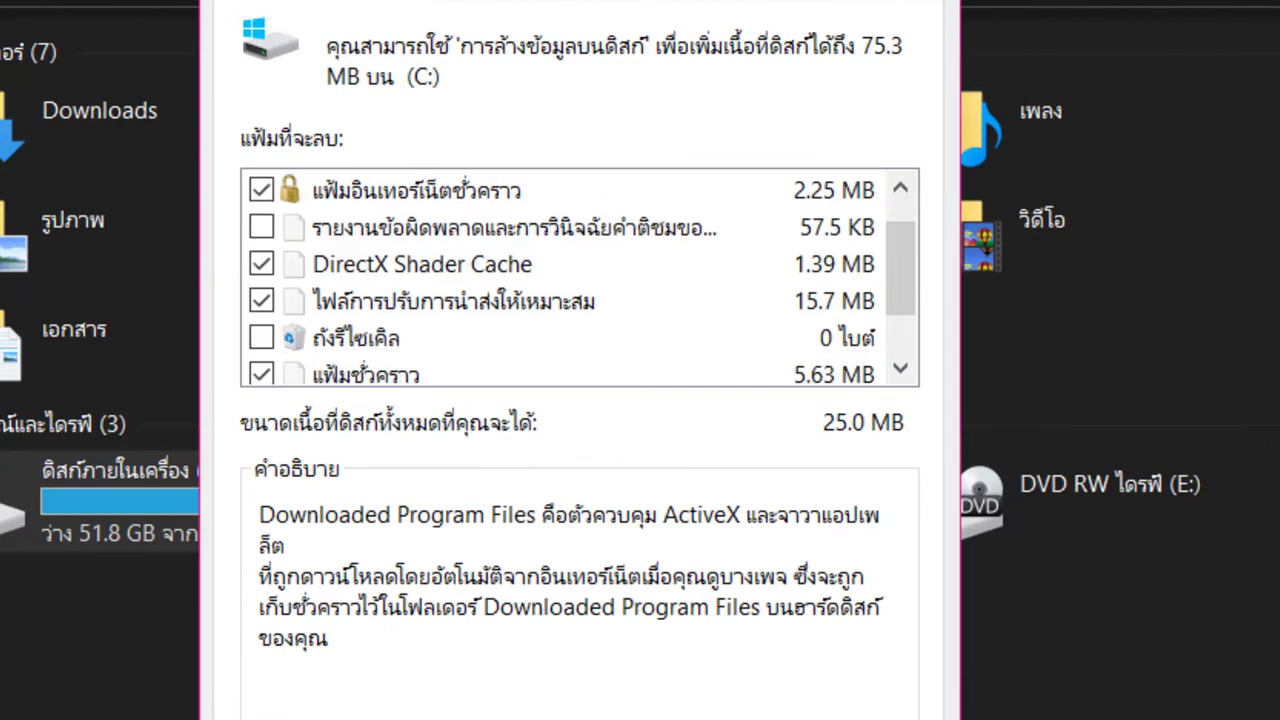
scroll(580, 278, "up", 1)
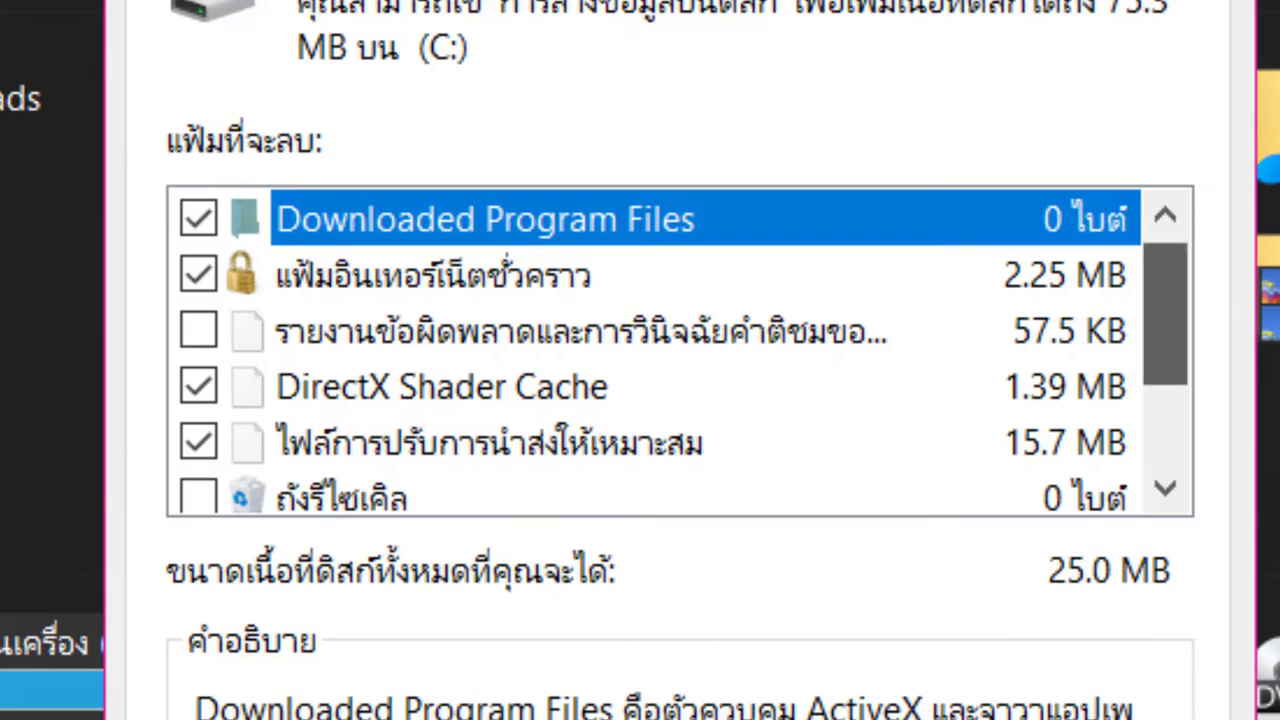
scroll(836, 262, "down", 1)
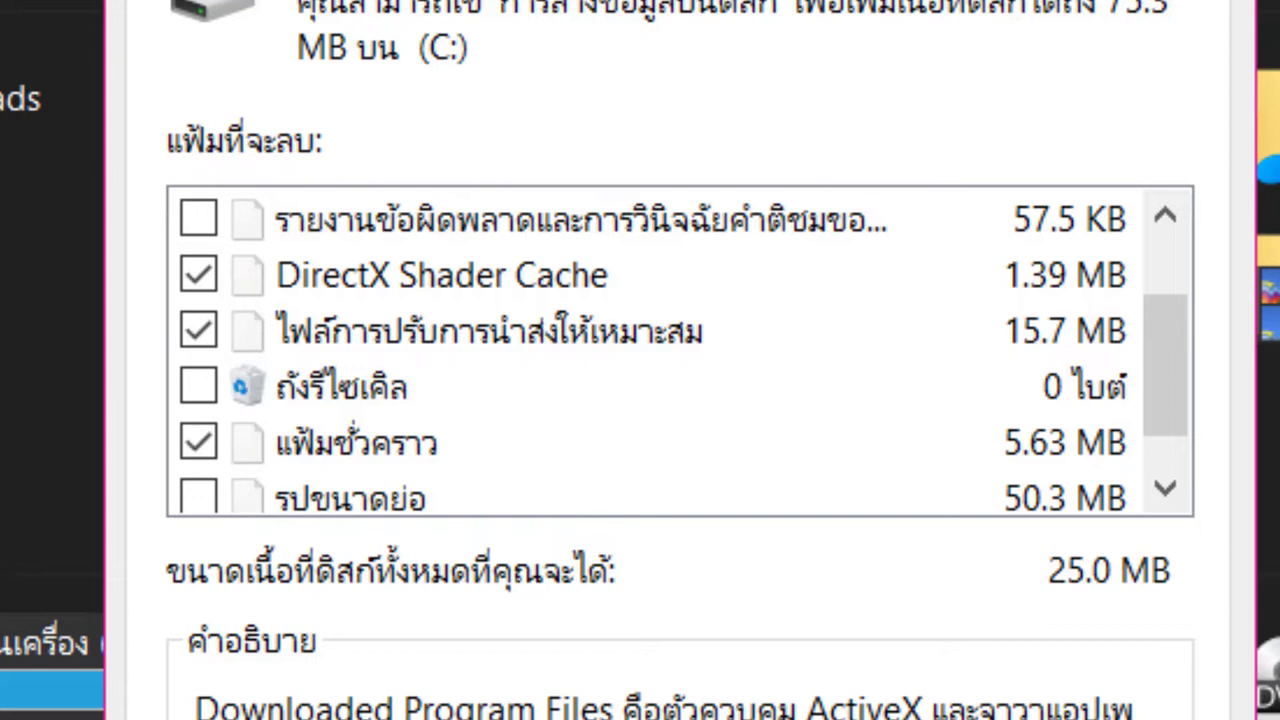
scroll(680, 350, "down", 1)
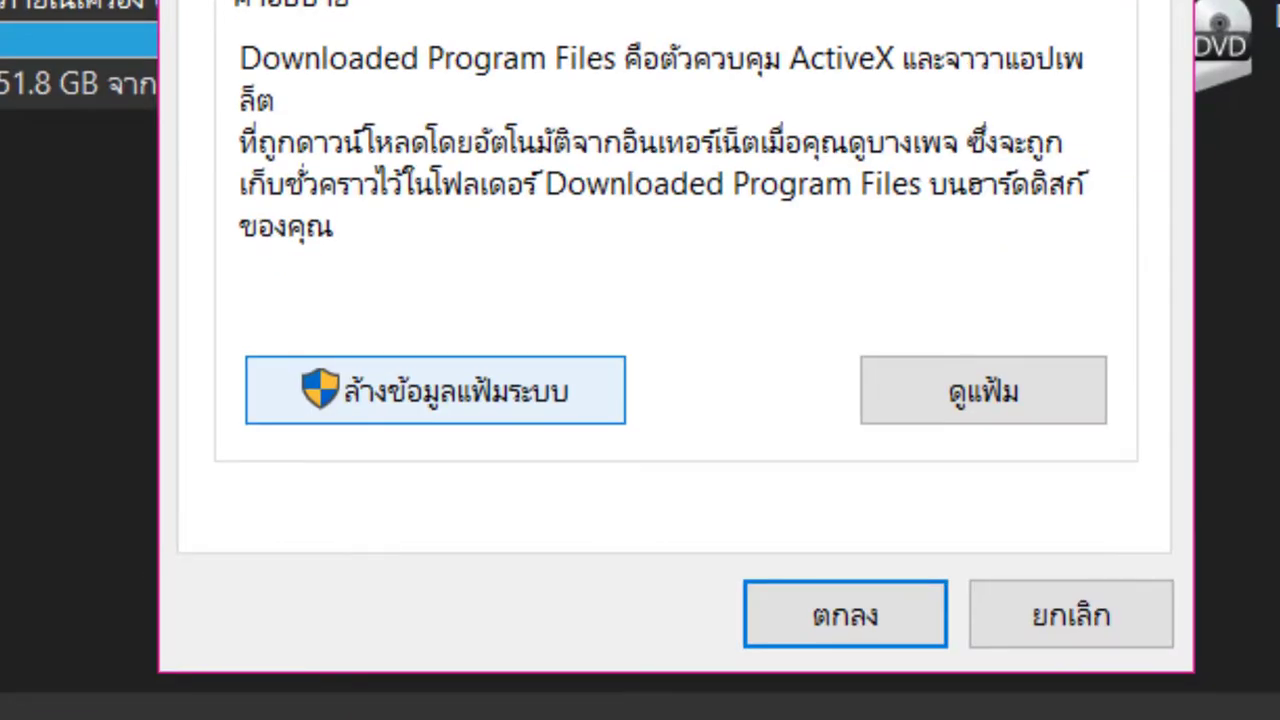
left_click(435, 390)
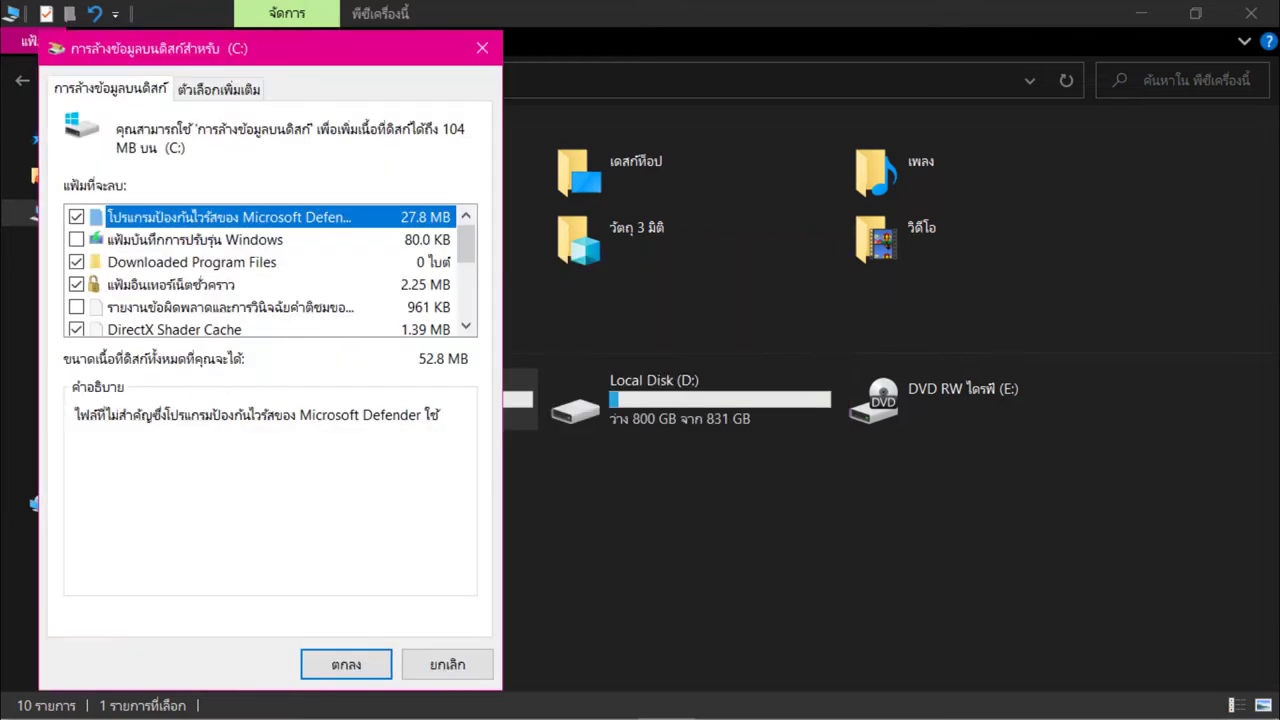
- Check the extended category list and run the cleanup of drive C: with the preselected categories, permanently deleting their files
left_click_drag(272, 42, 625, 40)
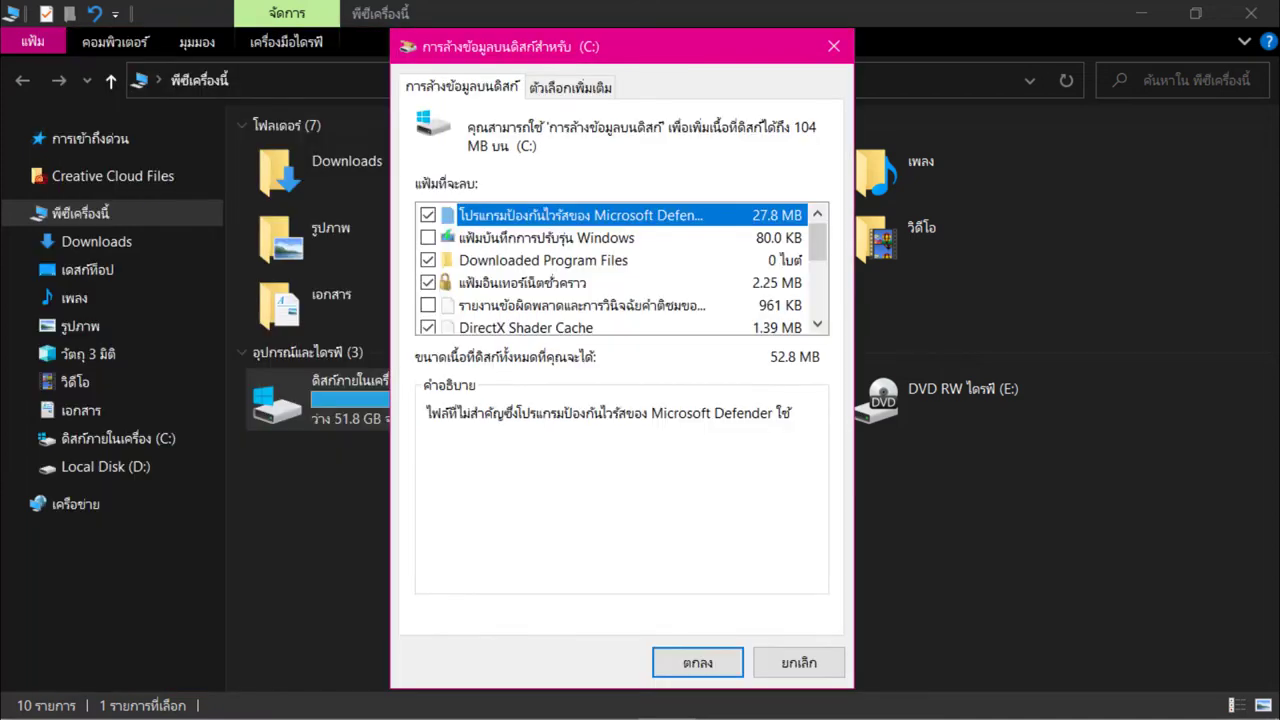
scroll(621, 268, "down", 4)
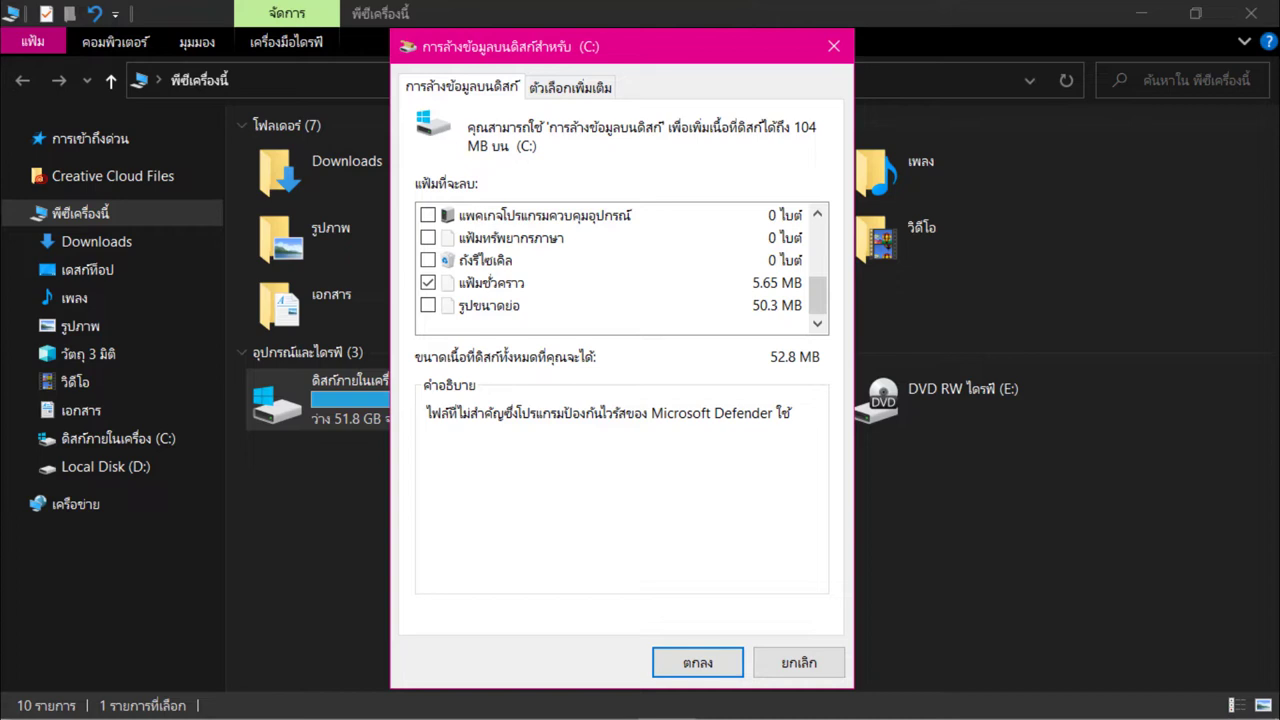
scroll(620, 268, "up", 2)
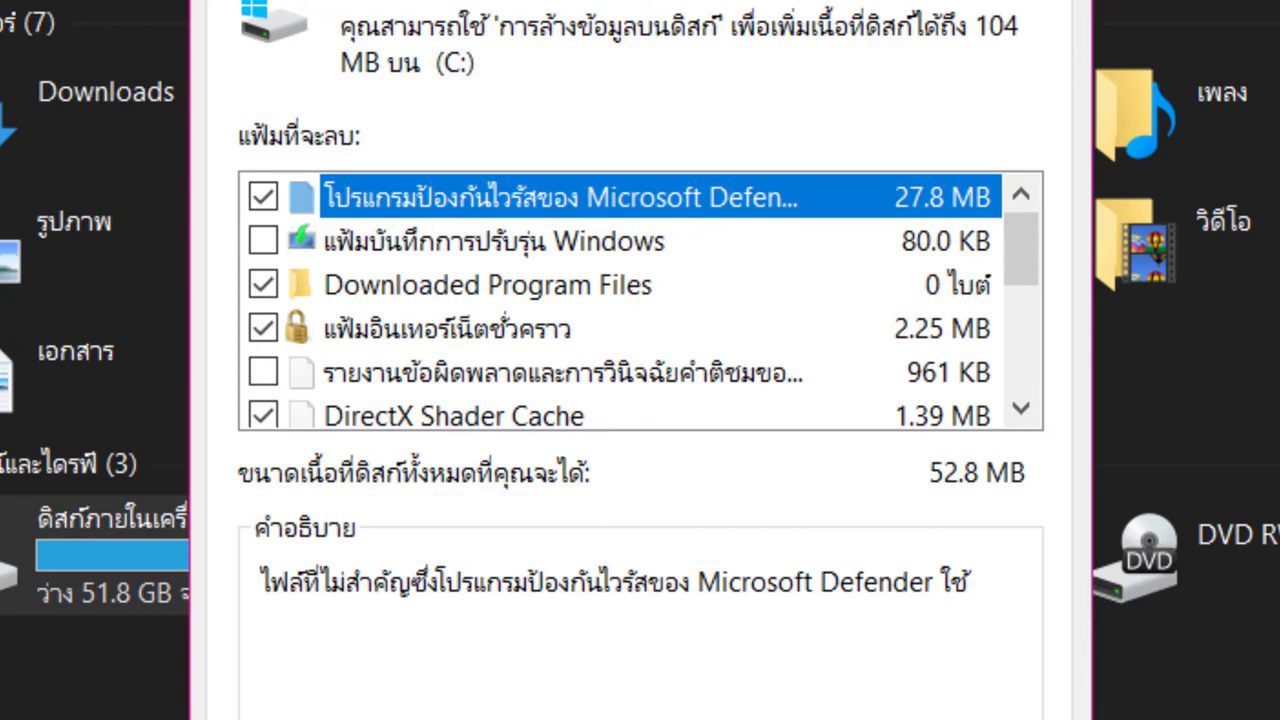
scroll(640, 300, "down", 1)
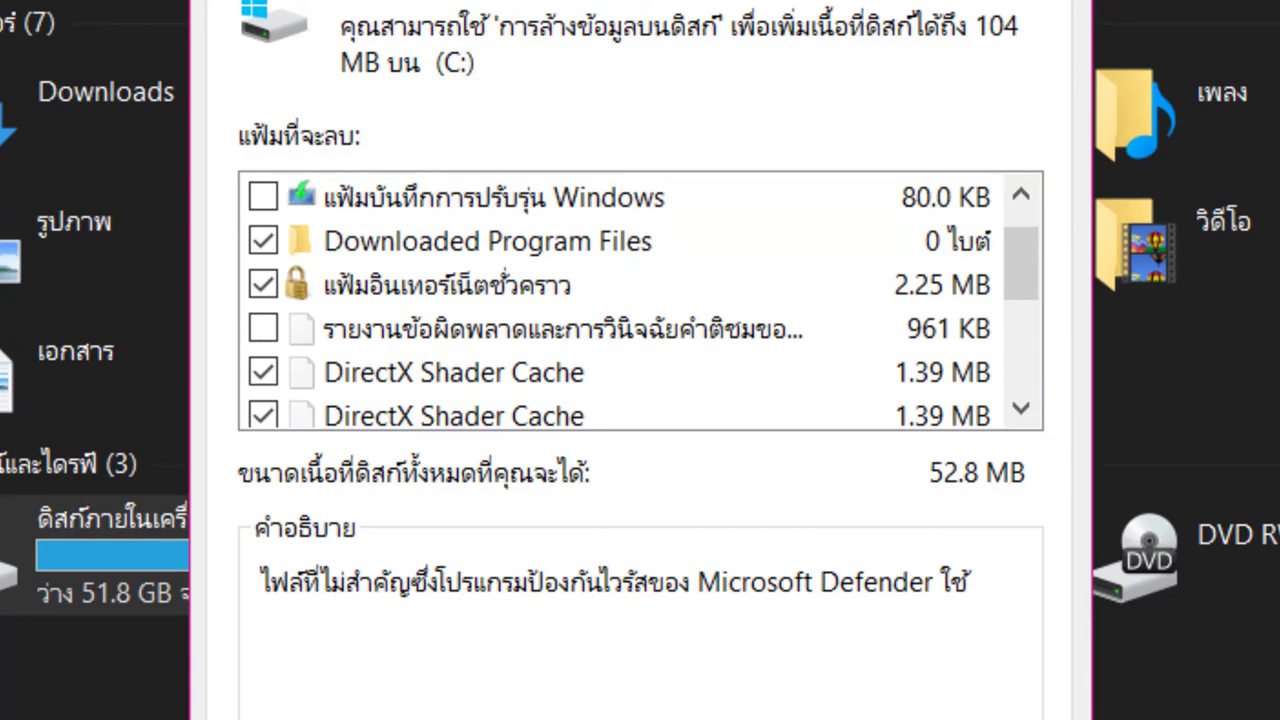
scroll(640, 300, "down", 2)
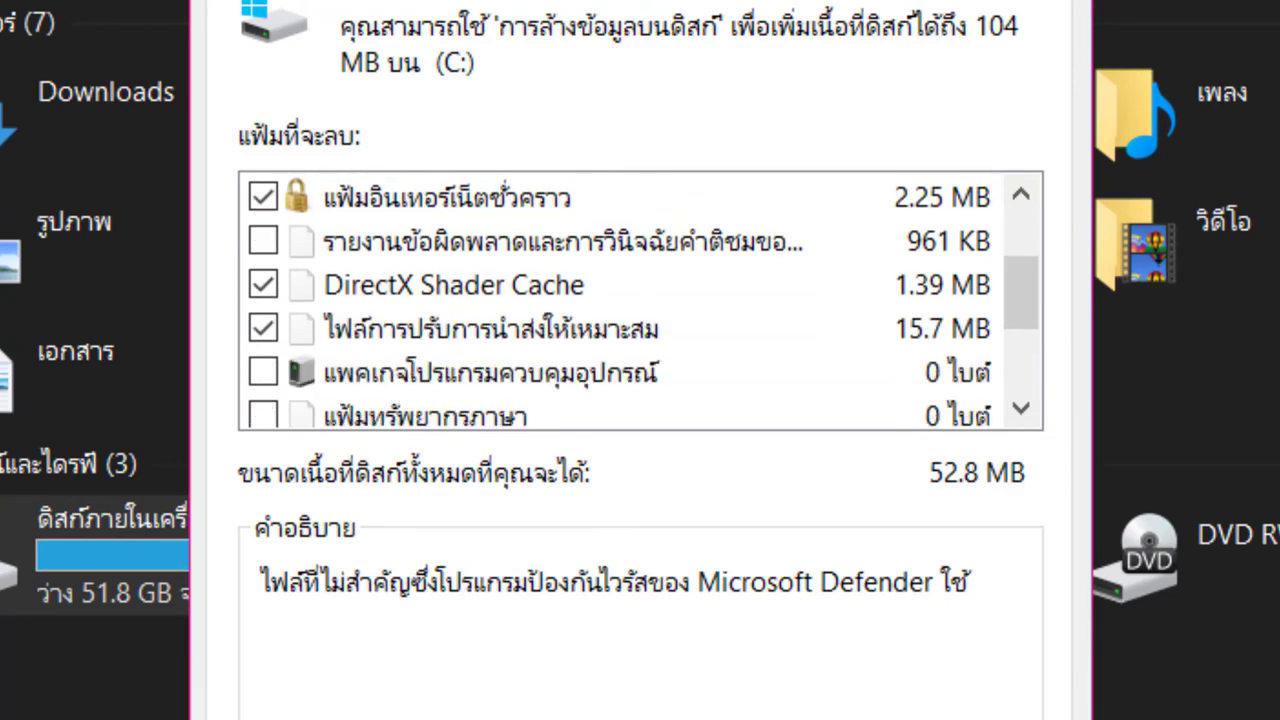
scroll(640, 300, "down", 1)
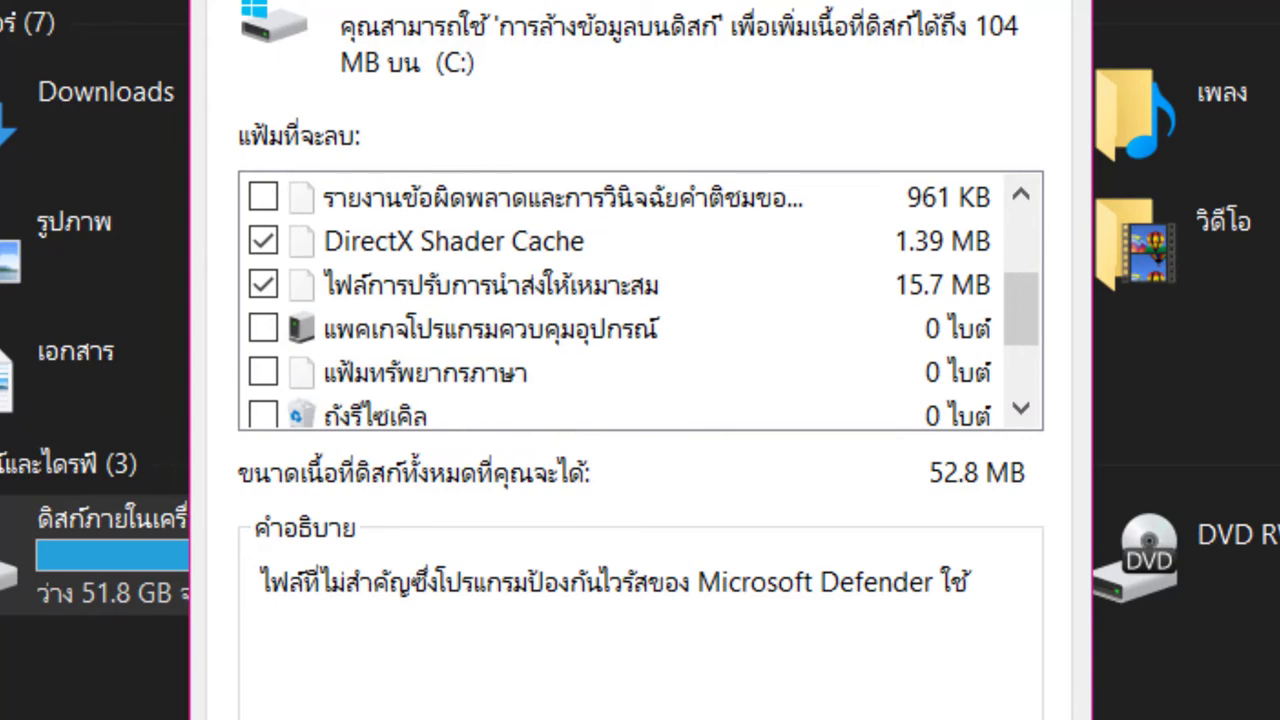
scroll(640, 300, "down", 3)
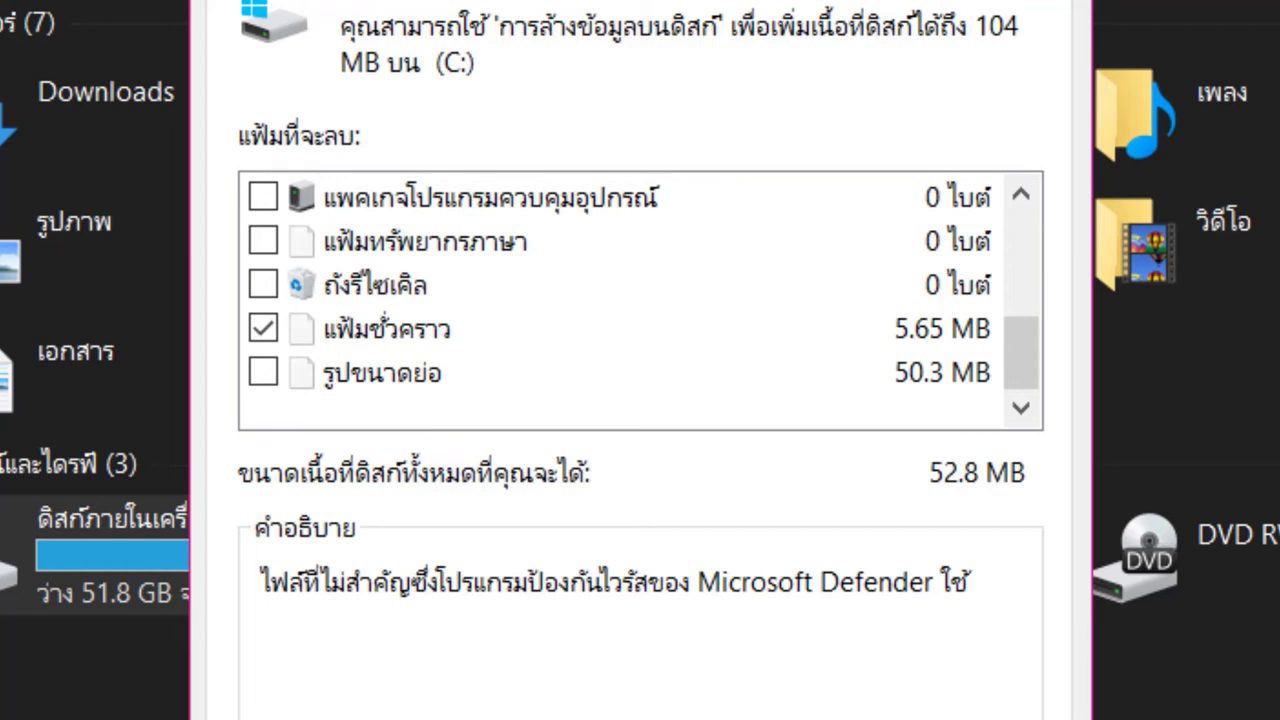
key("Return")
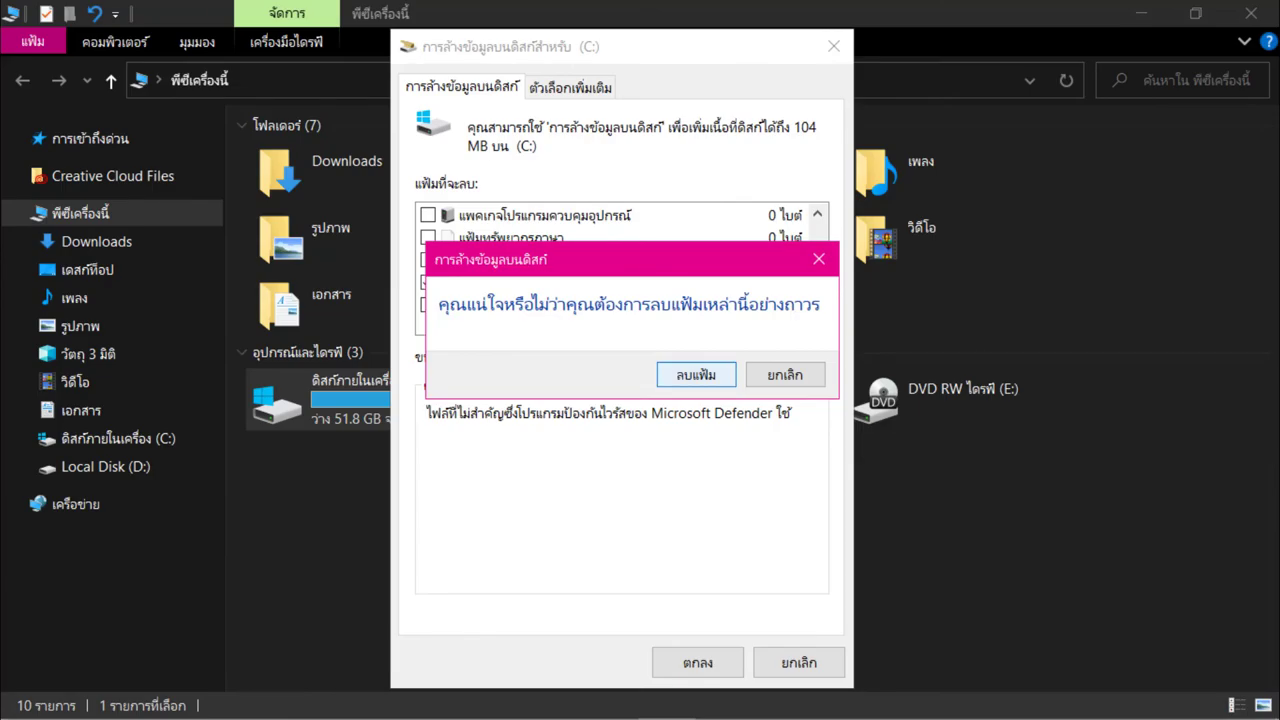
key("Return")
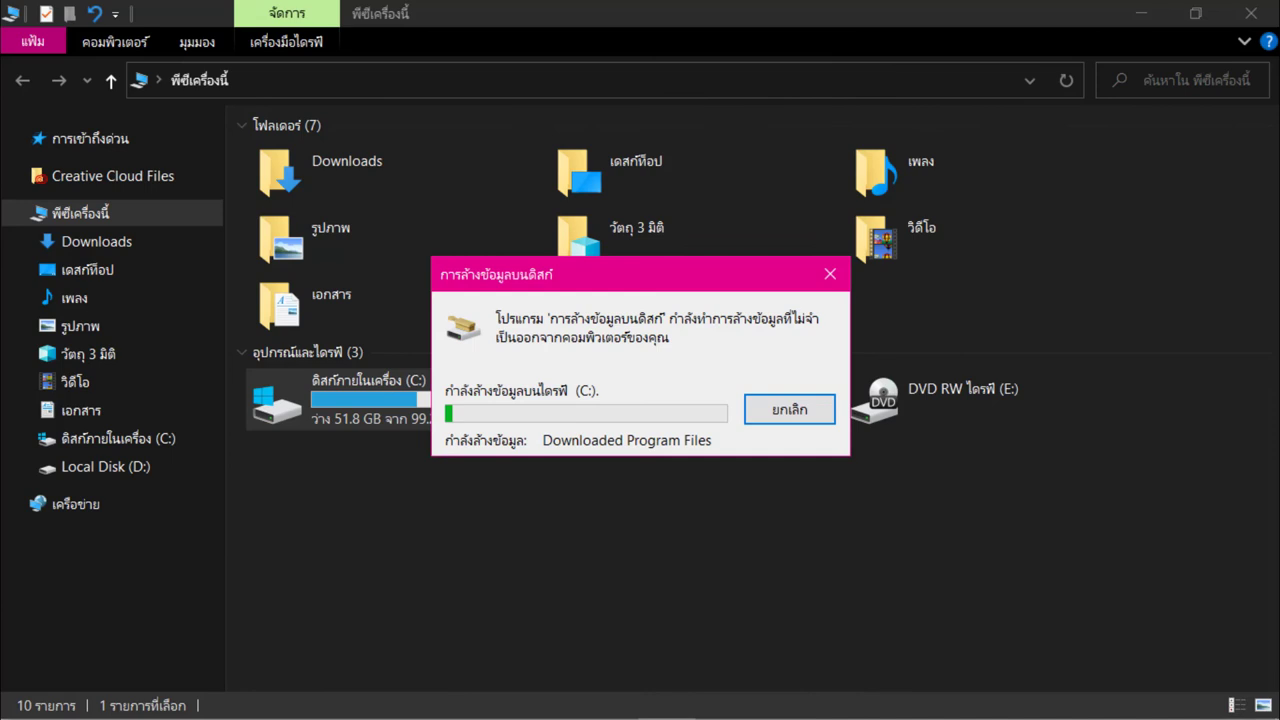